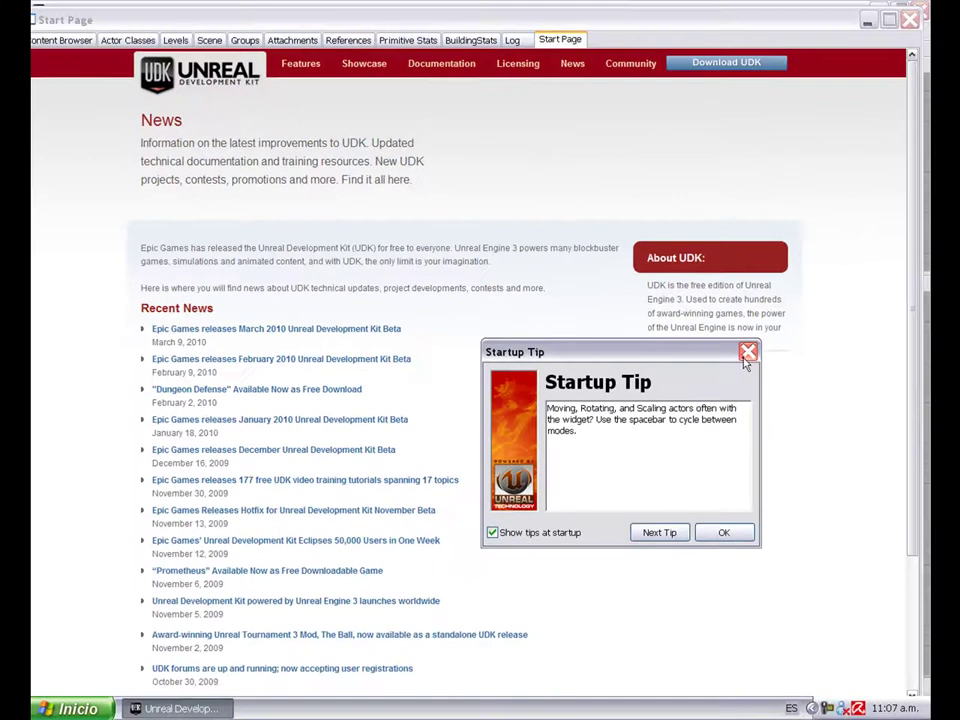
Dismiss the startup tip and close the Start Page window
left_click(935, 325)
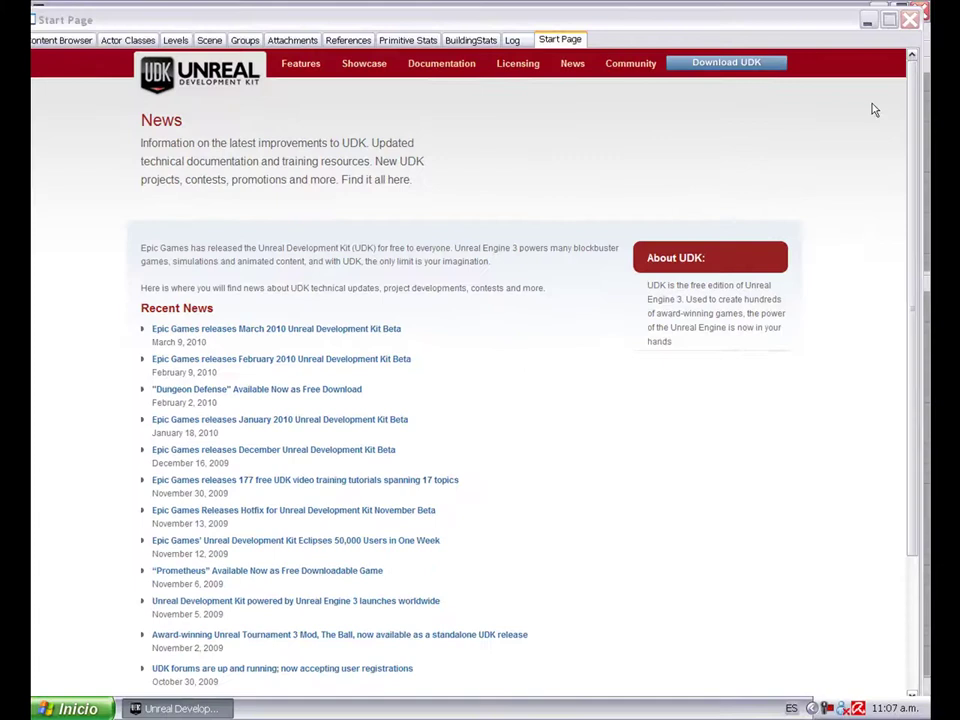
left_click(911, 22)
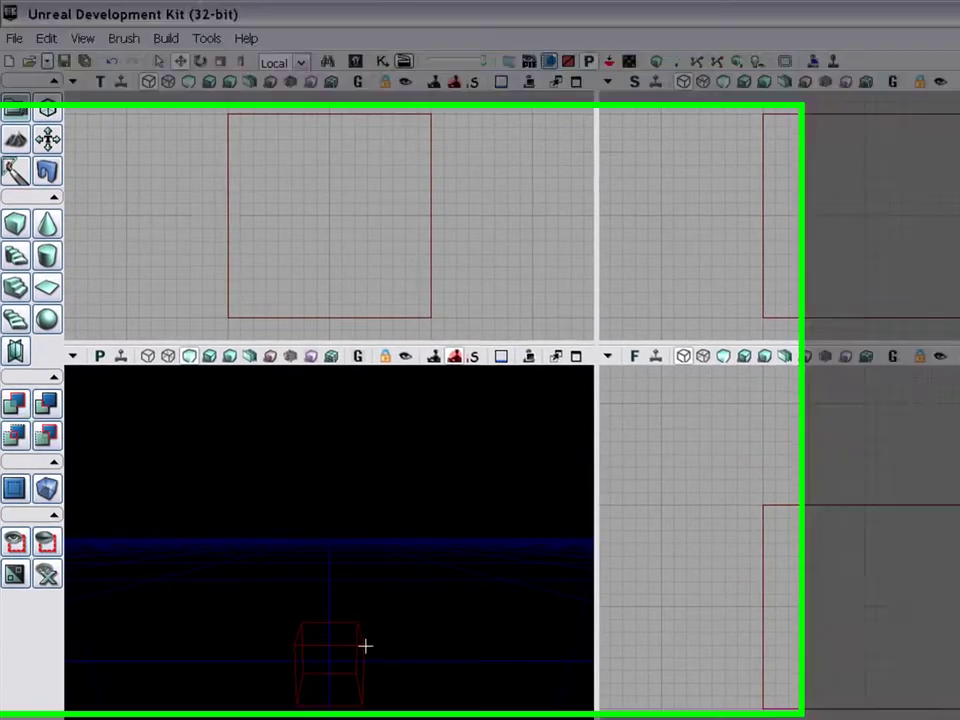
Open the cube brush builder for the builder brush and set its X size to 2506
left_click(360, 648)
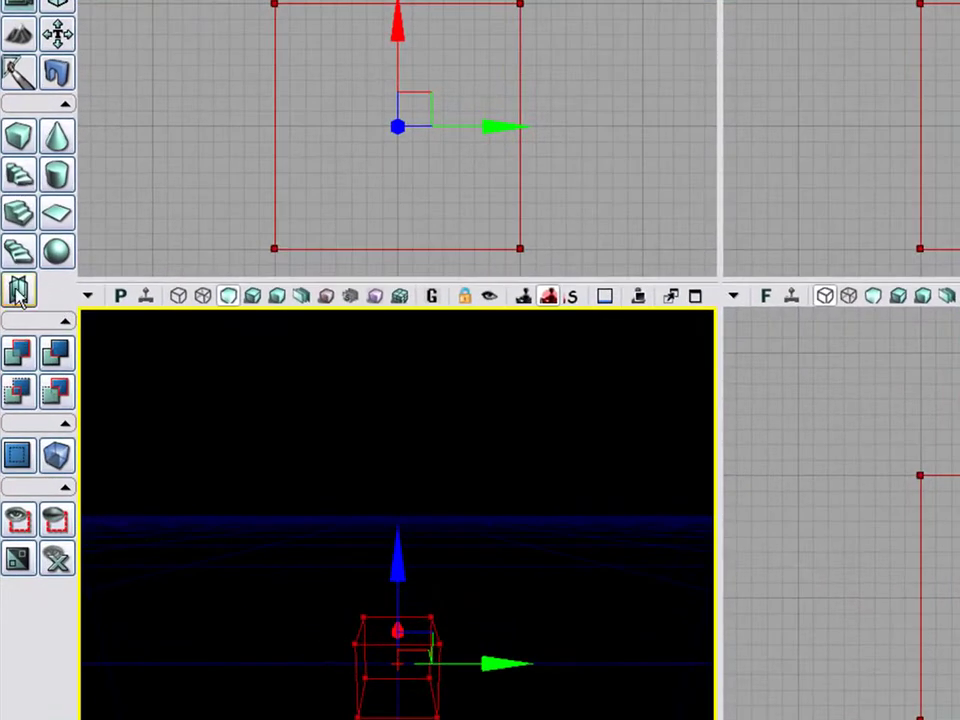
right_click(18, 134)
left_click(733, 326)
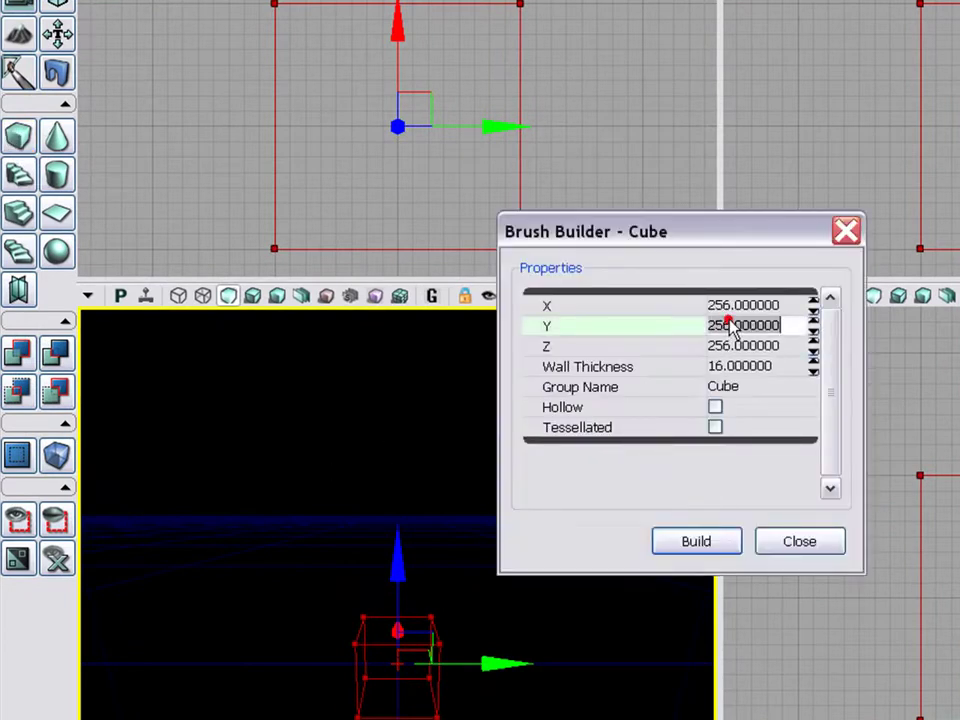
left_click(721, 304)
left_click(718, 303)
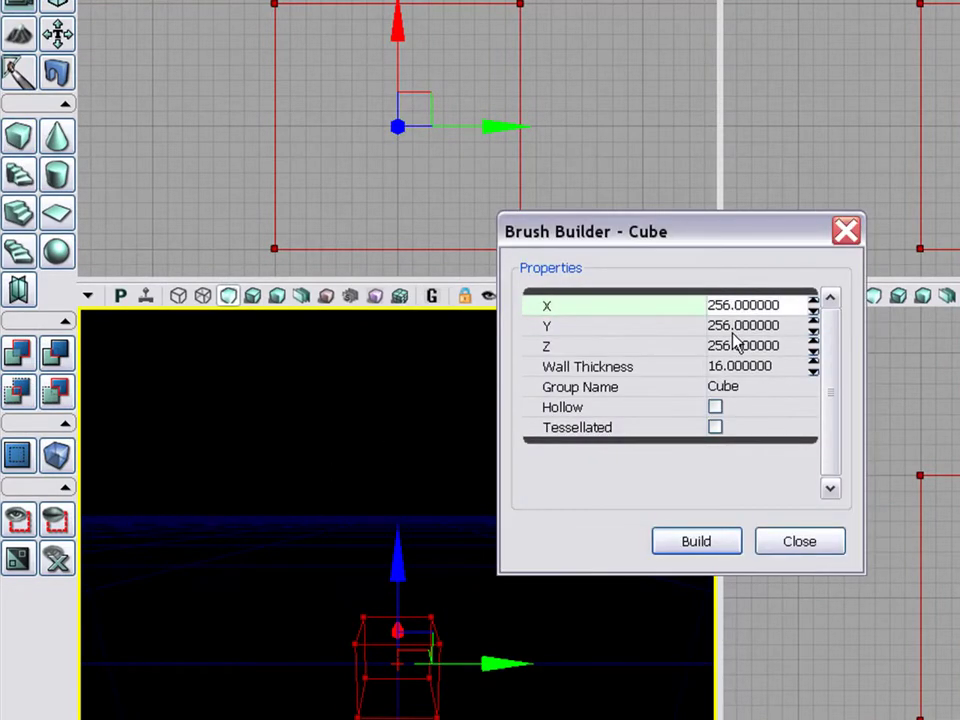
type("0")
Set the cube brush's Y size to 2056
left_click(731, 333)
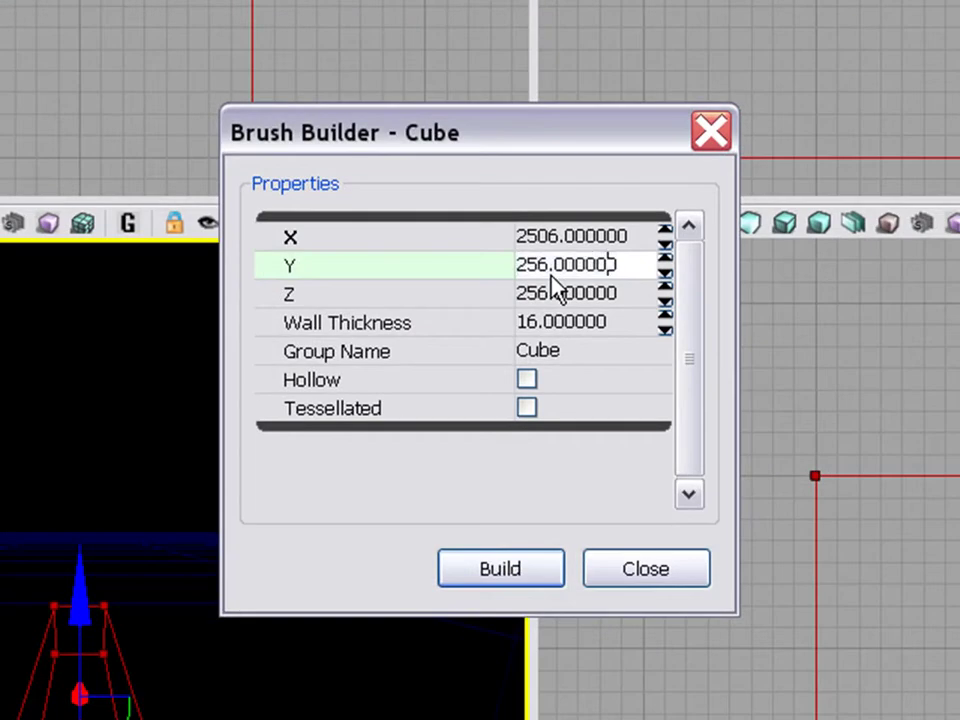
key("Left")
key("Left")
key("Left")
key("Left")
key("Left")
key("Left")
key("Left")
key("Left")
key("Left")
key("Left")
key("Right")
type("0")
Build the cube brush with a Z size of 26 and add it to the level as solid geometry with CSG Add
left_click(552, 290)
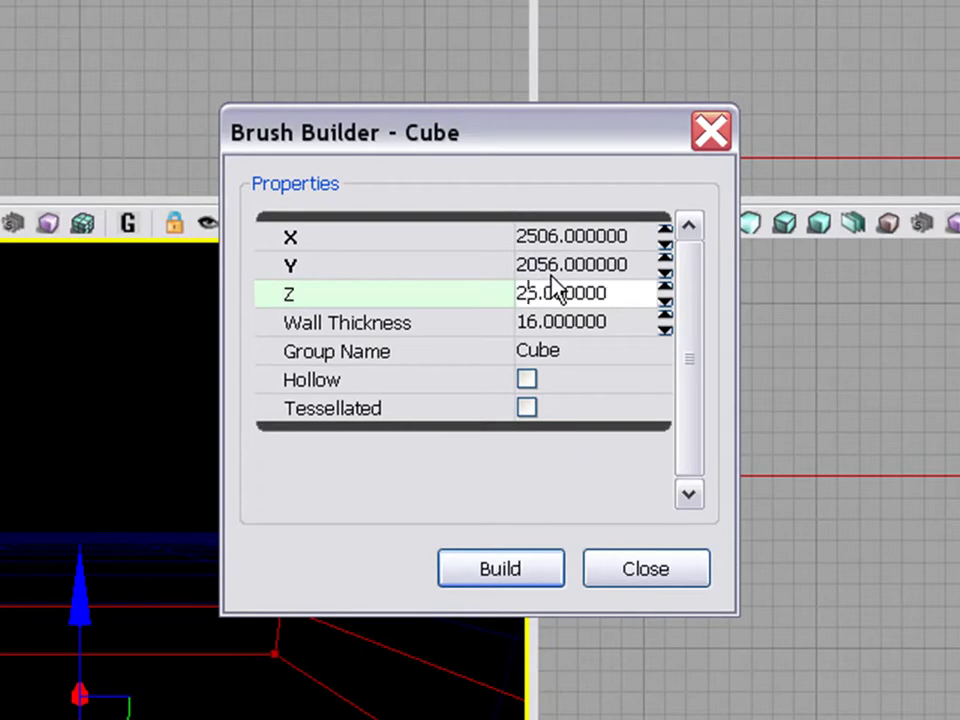
key("BackSpace")
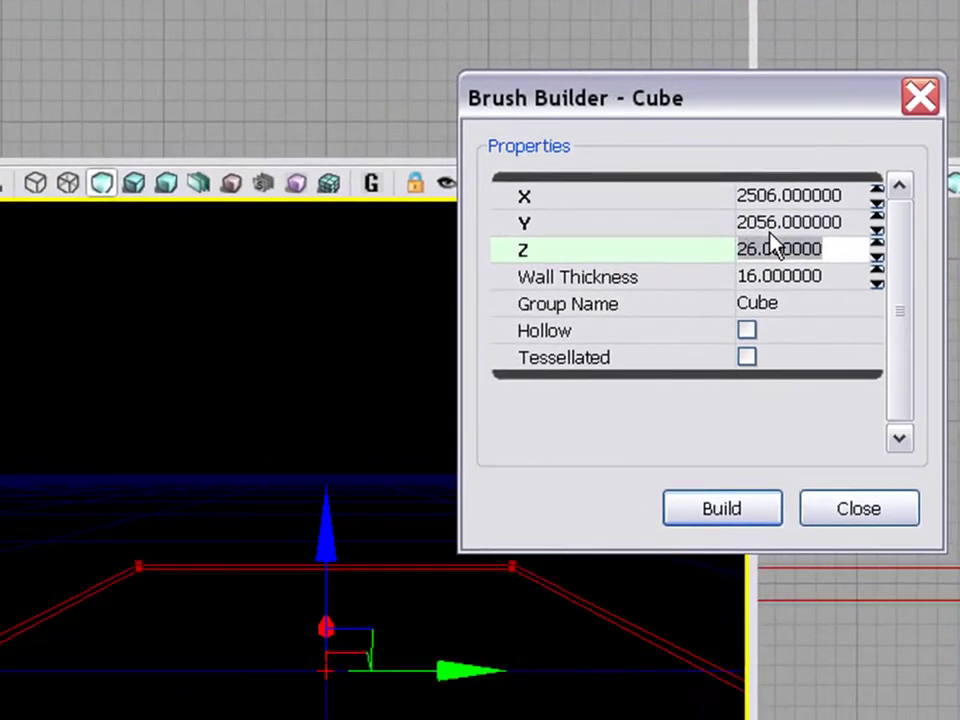
left_click(757, 526)
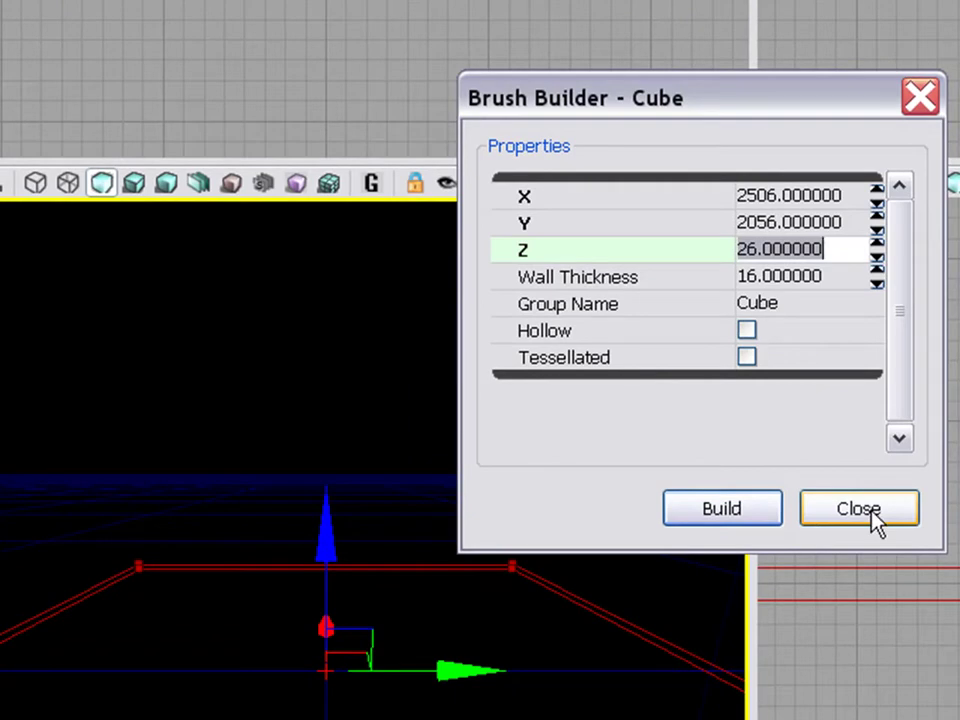
left_click(872, 514)
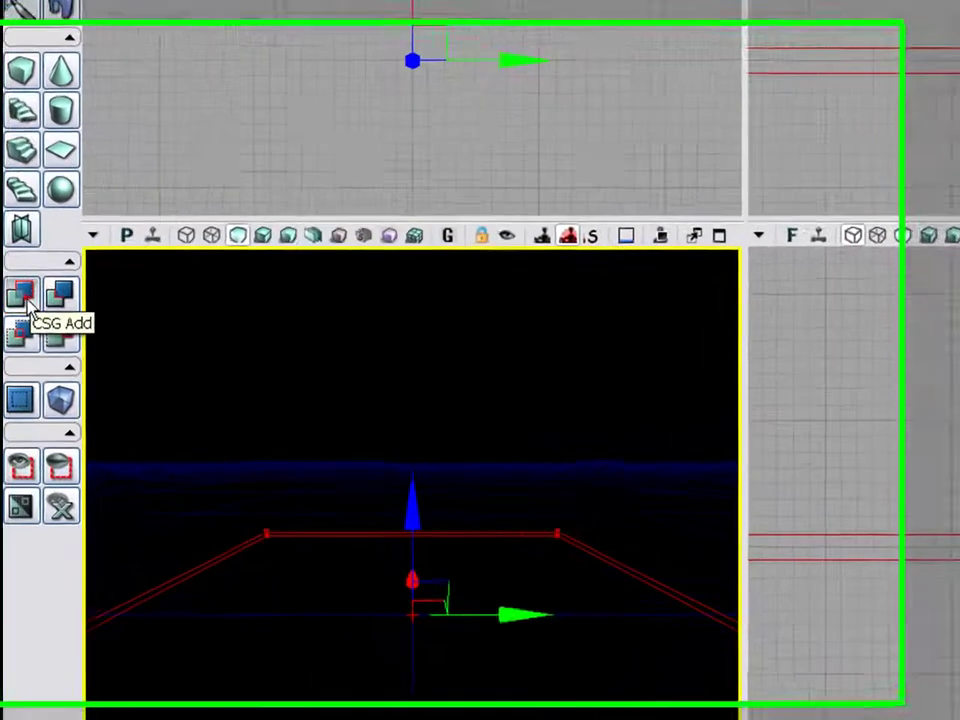
left_click(24, 300)
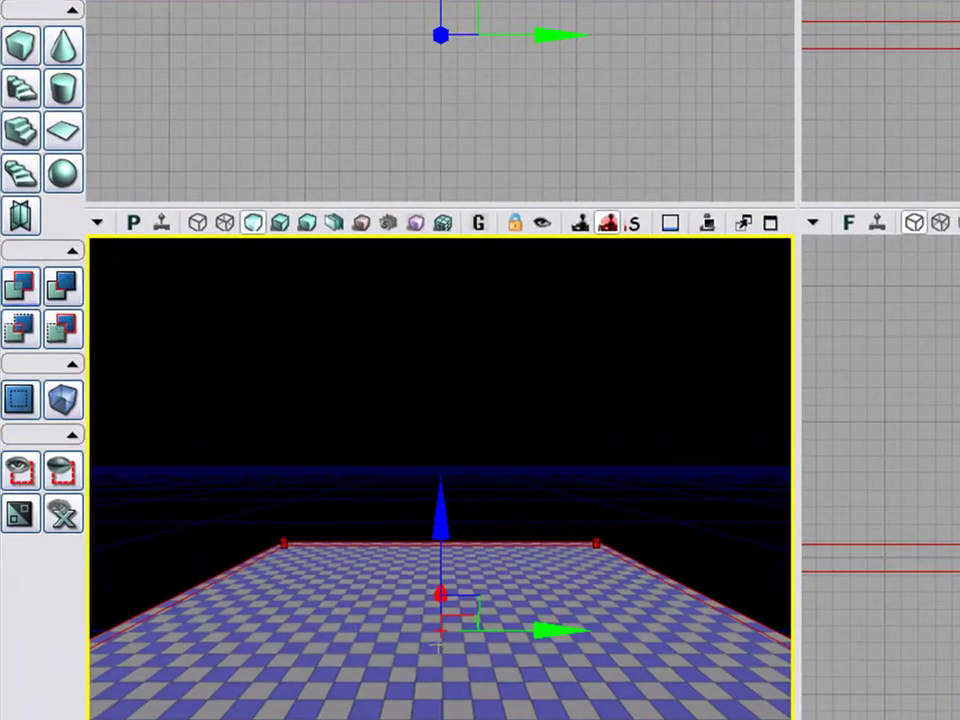
Add a point light on the floor's surface and raise it above the floor
right_click(439, 647)
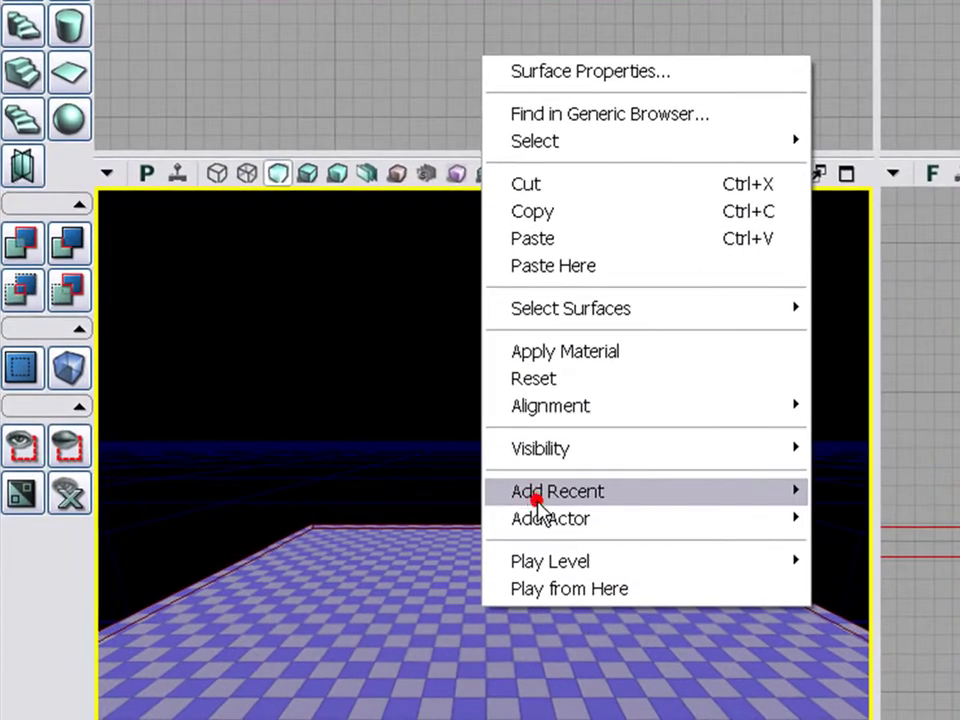
left_click(540, 517)
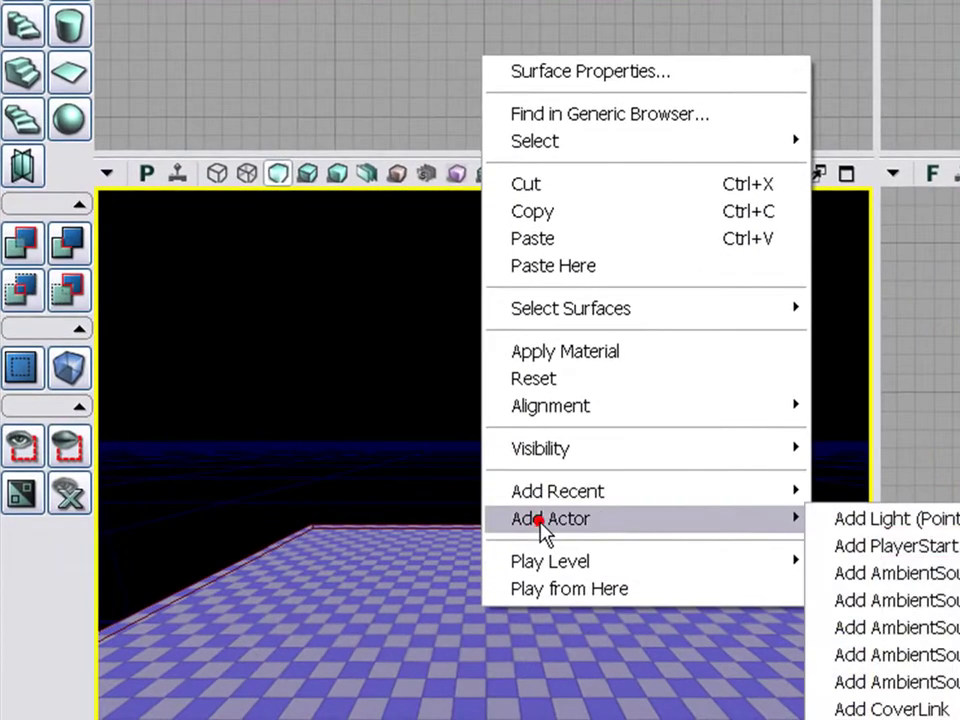
left_click(860, 519)
left_click_drag(480, 530, 480, 451)
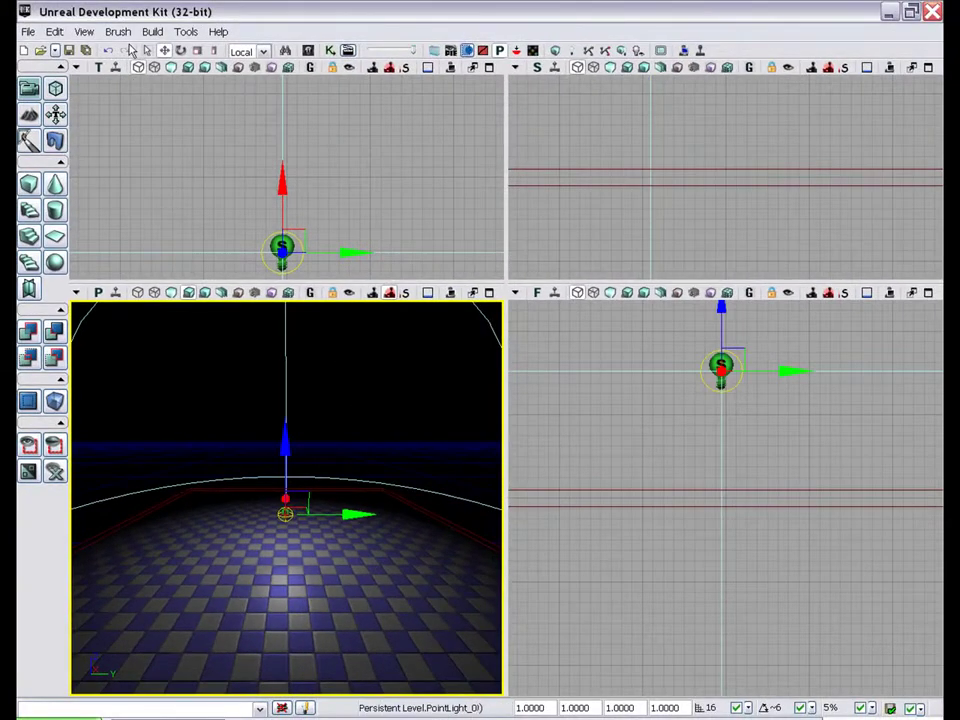
Build the level's lighting and close the map check report
left_click(152, 31)
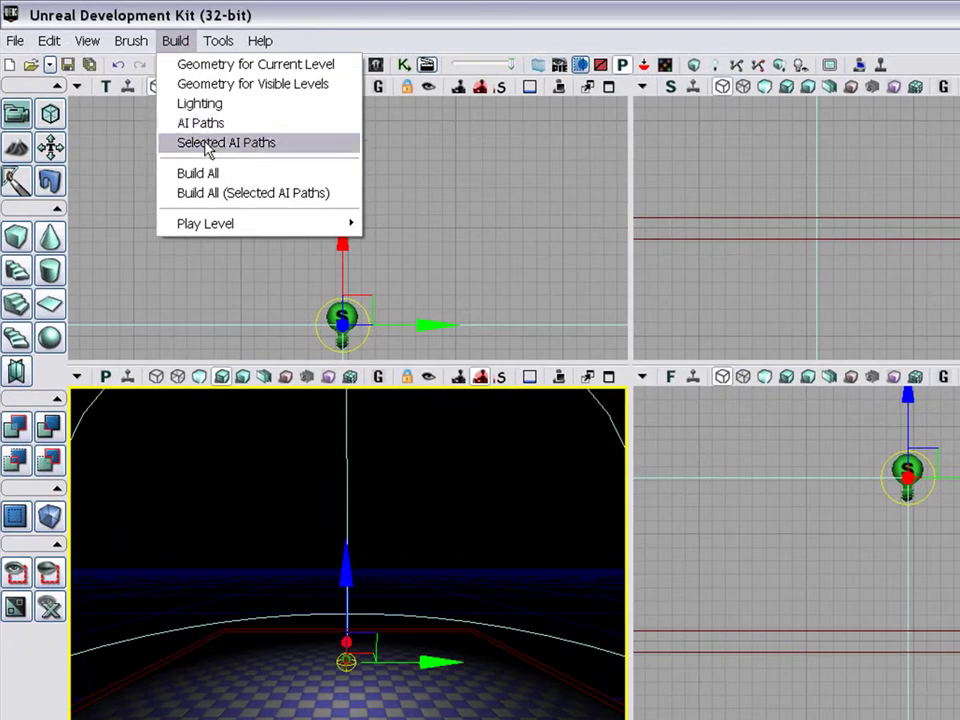
left_click(204, 103)
left_click(435, 622)
left_click(489, 690)
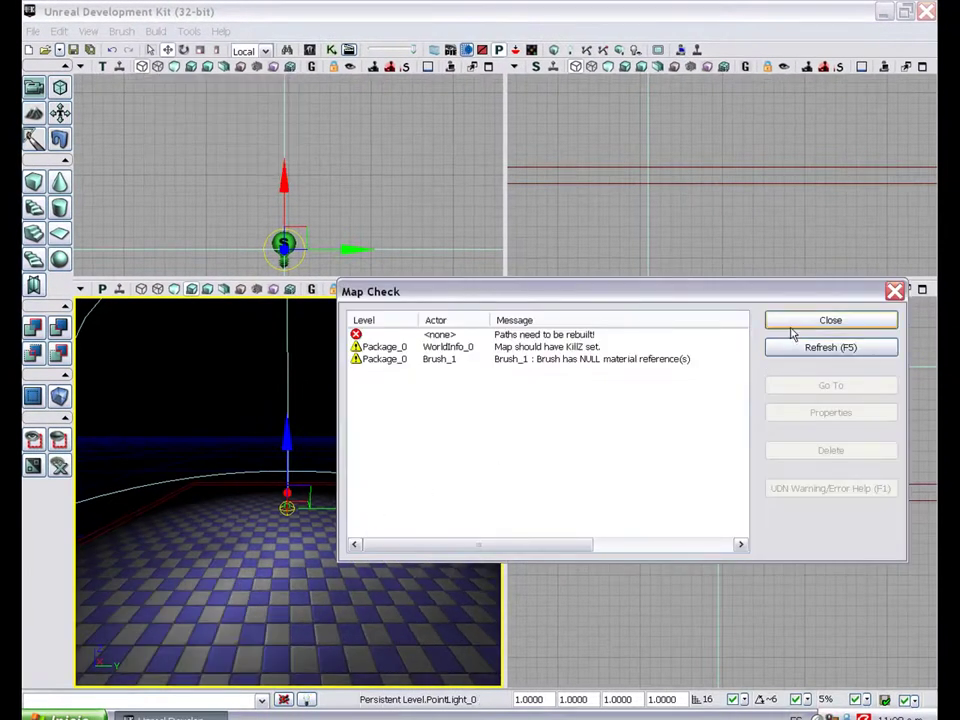
left_click(791, 321)
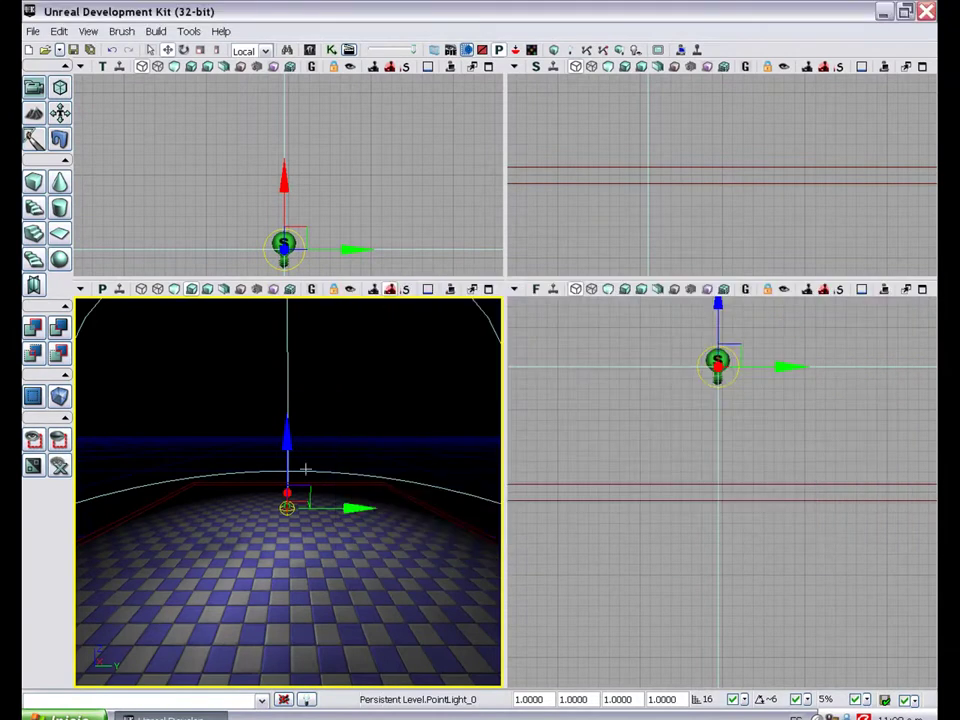
Play the level from a point on the lit floor to test it, and exit back to the editor
left_click_drag(220, 415, 214, 416)
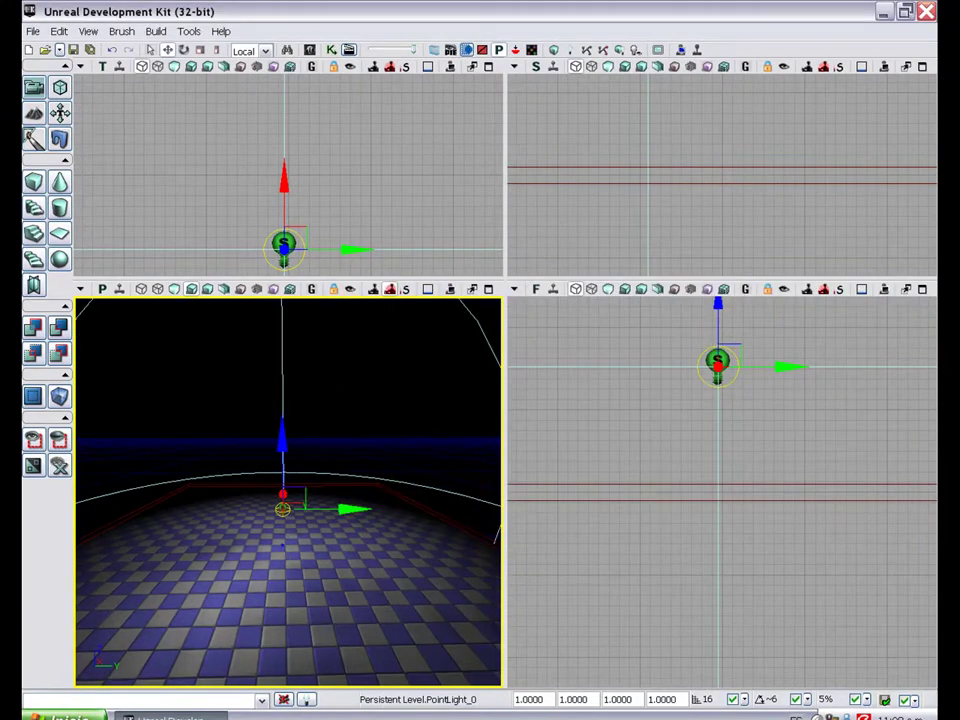
right_click(283, 530)
left_click(331, 519)
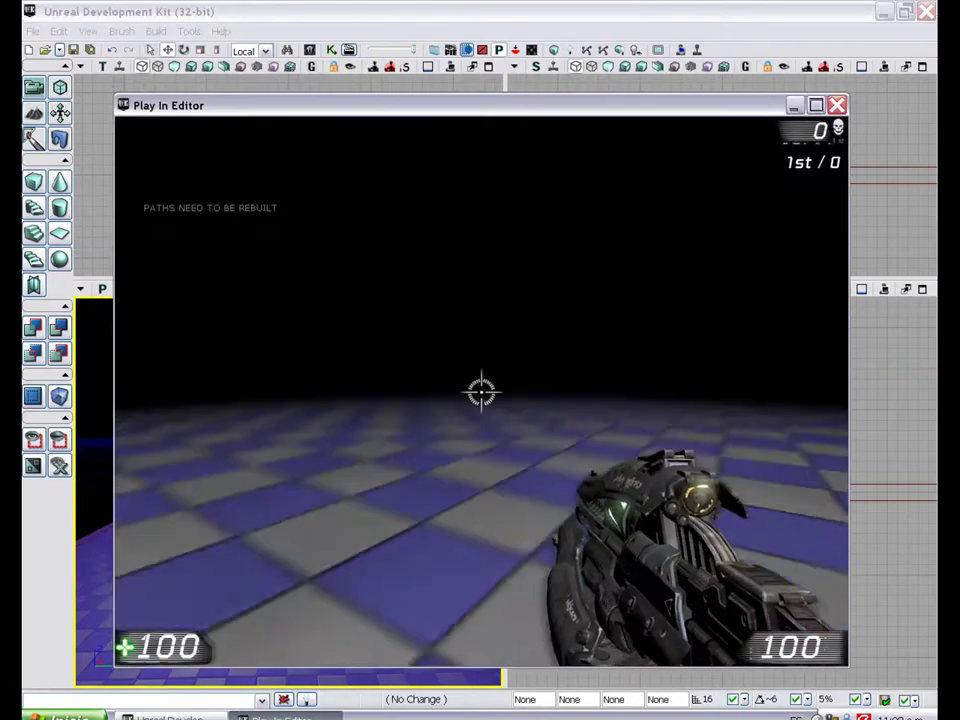
key("Escape")
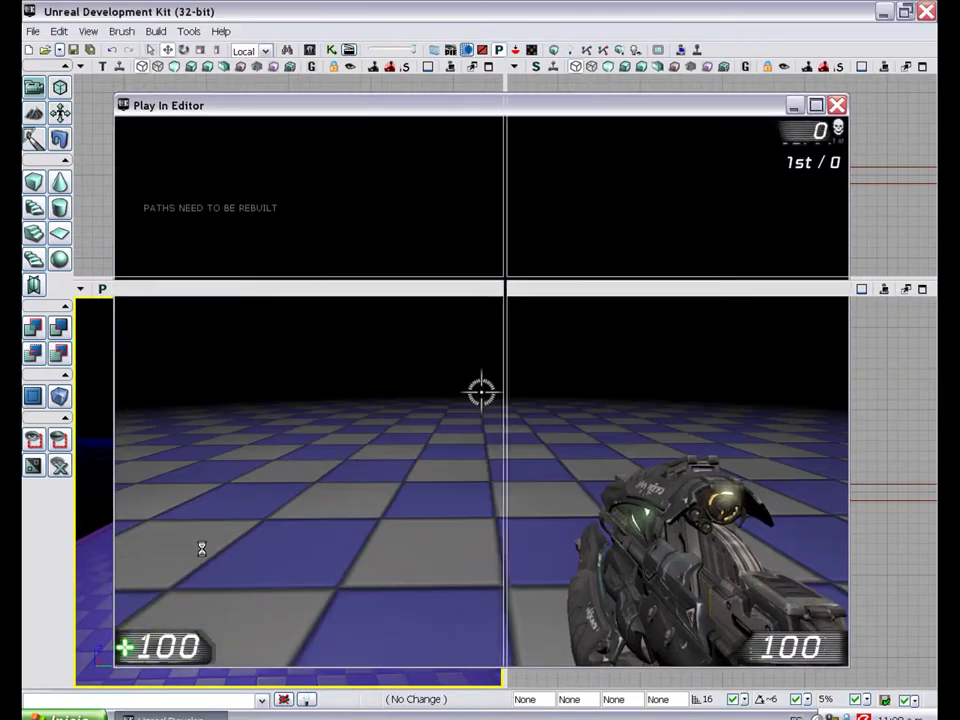
Open the Content Browser and select the NewPackages folder
left_click(310, 49)
scroll(192, 474, "down", 1)
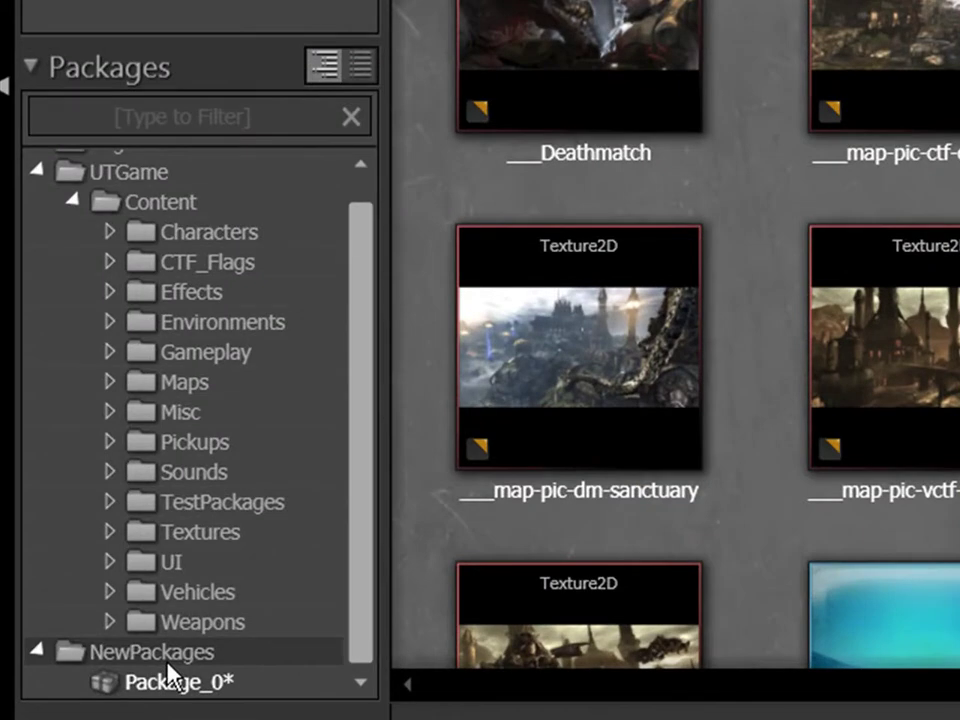
left_click(168, 660)
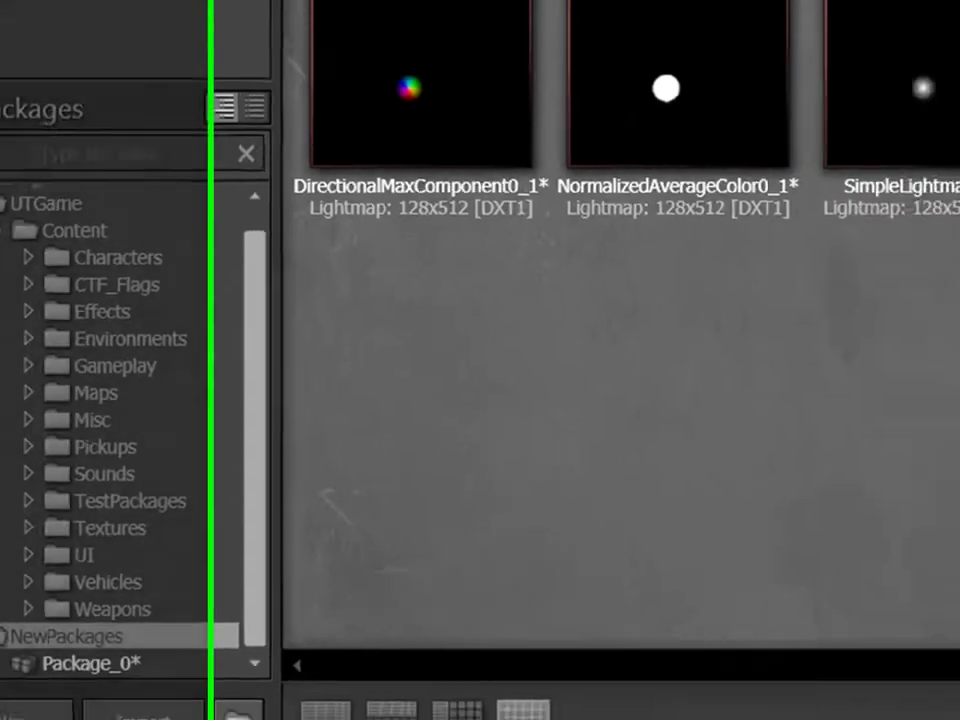
right_click(959, 21)
mouse_move(933, 716)
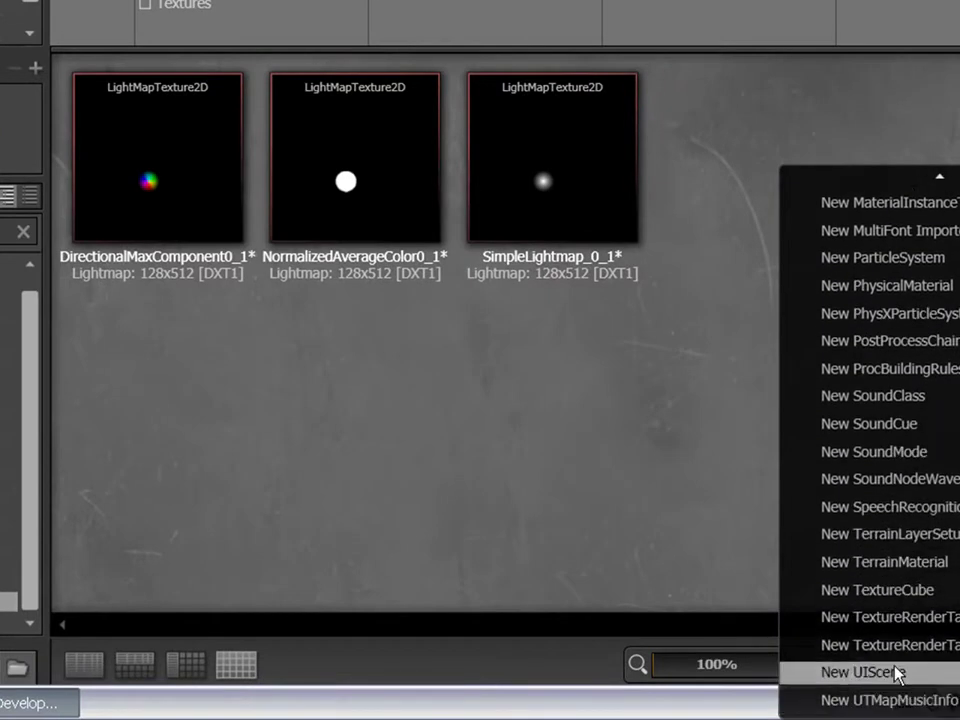
left_click(895, 673)
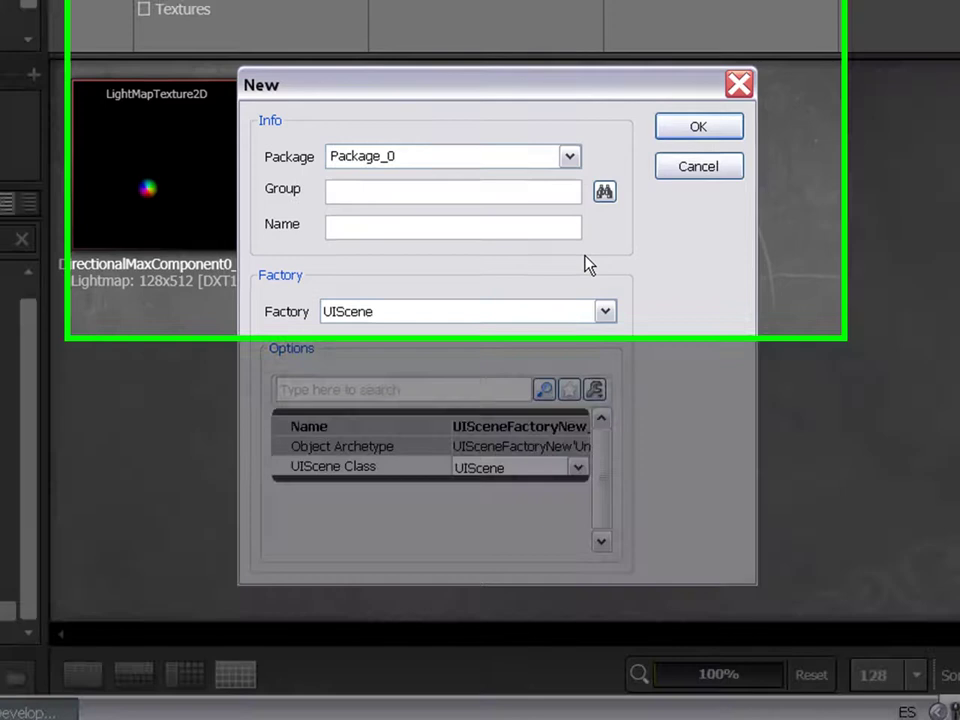
type("Boton")
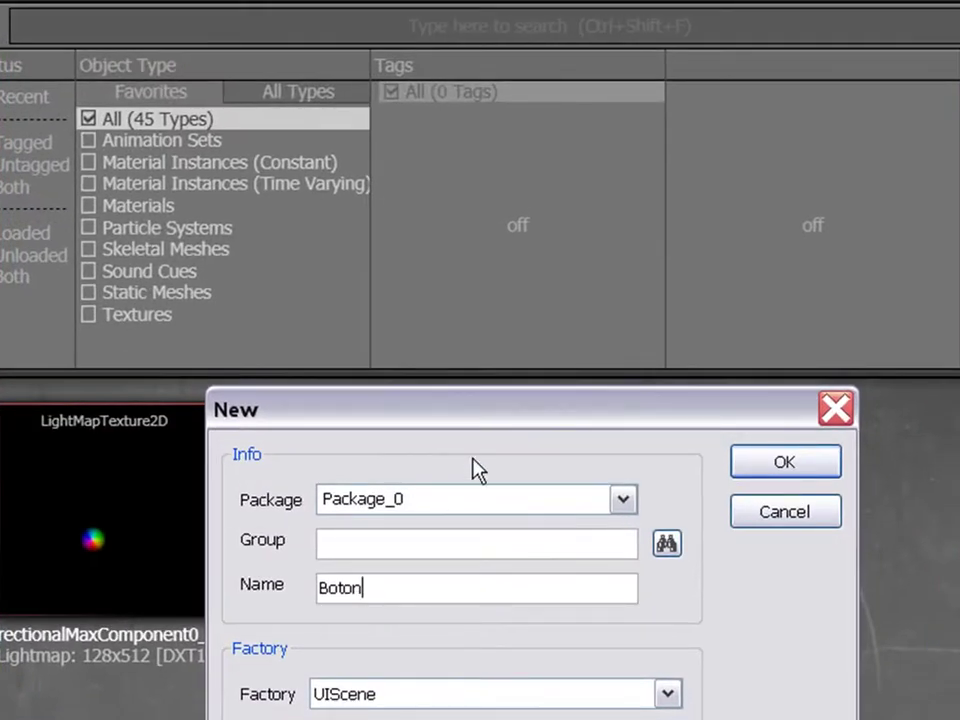
left_click(833, 410)
Create a new UIScene named Boton_Prueba in Package_0
right_click(876, 500)
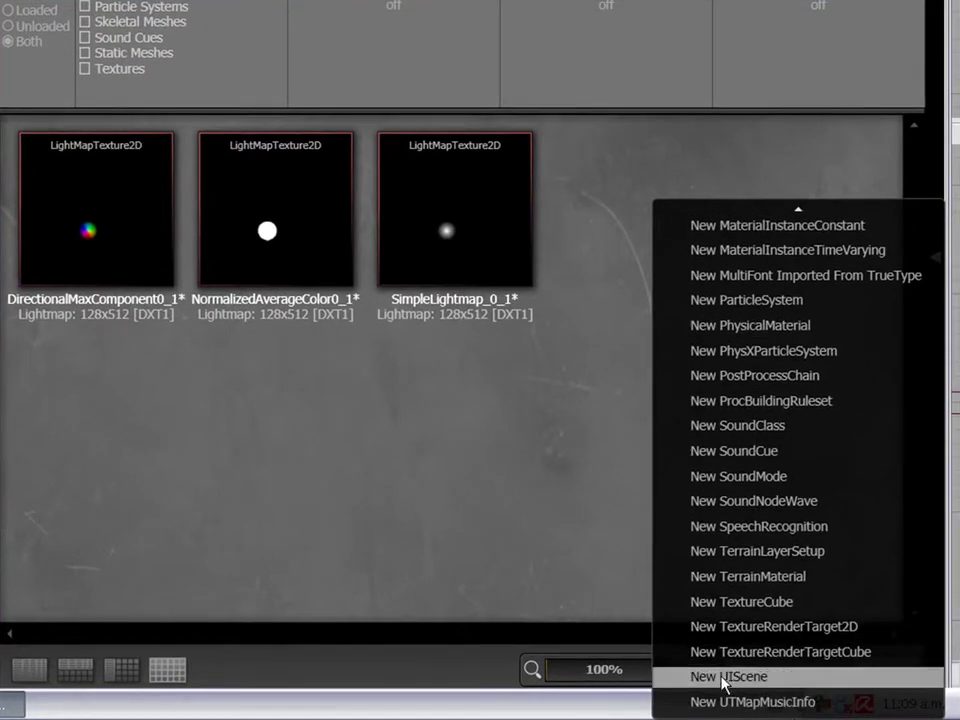
left_click(708, 679)
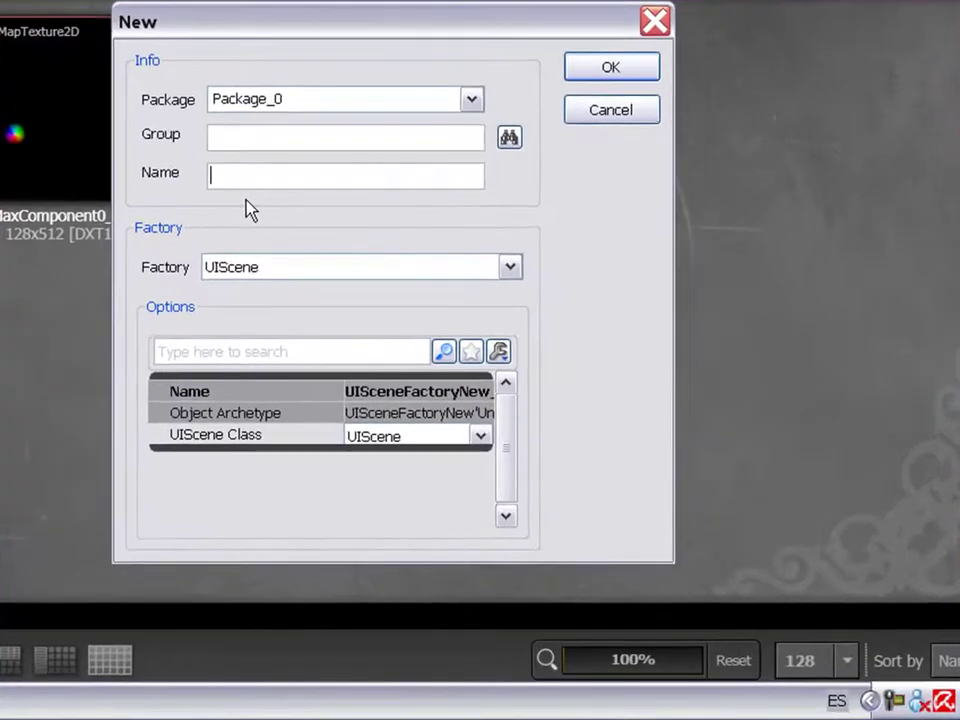
type("B")
type("oton")
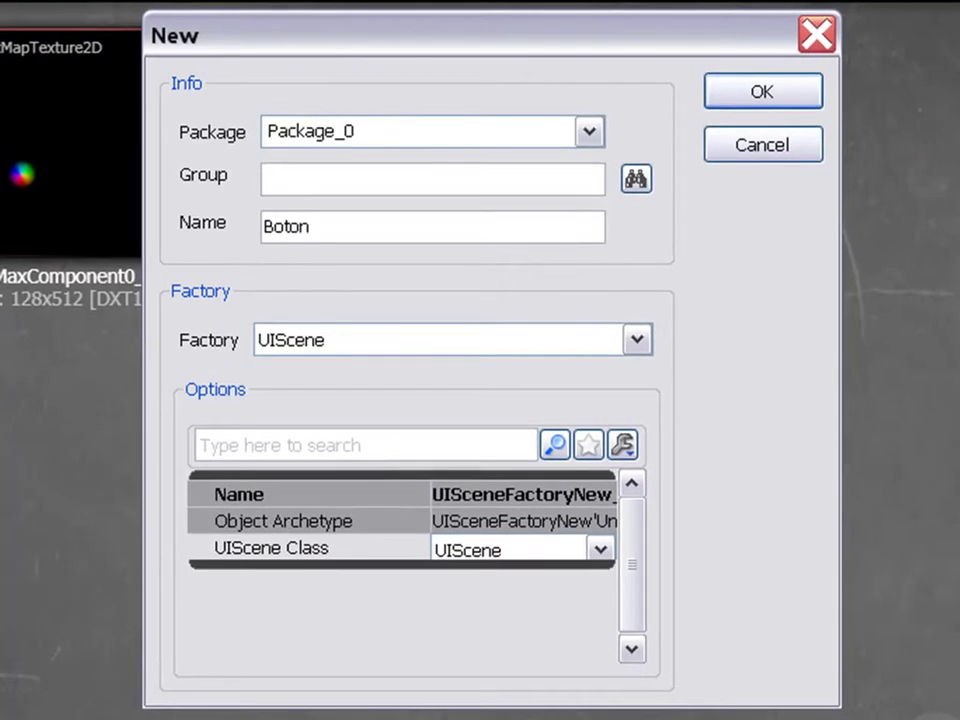
type("_Prueba")
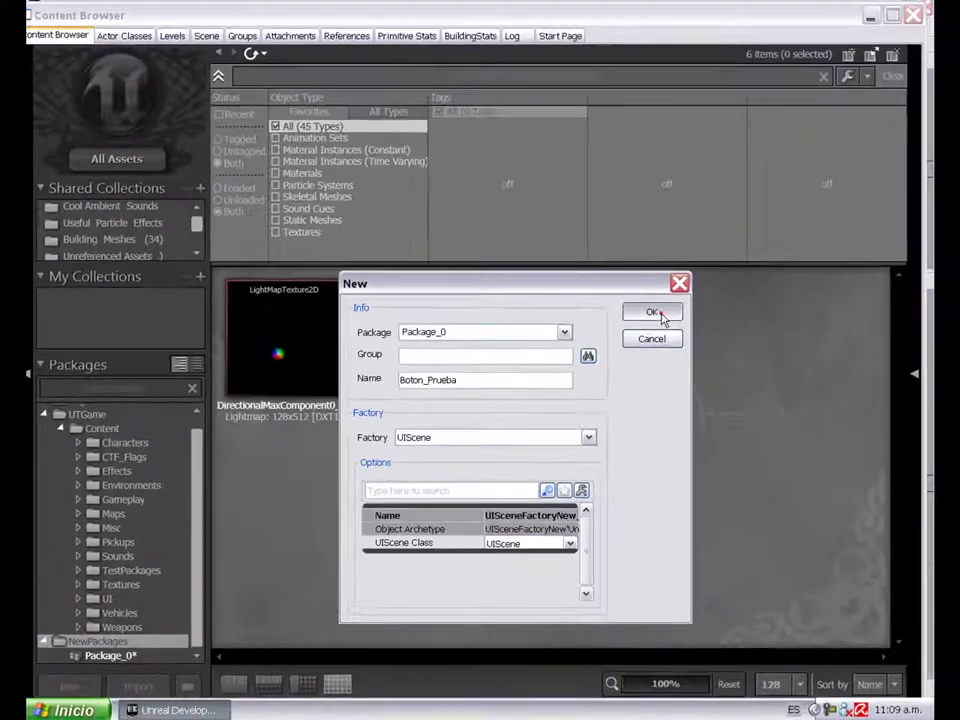
left_click(765, 94)
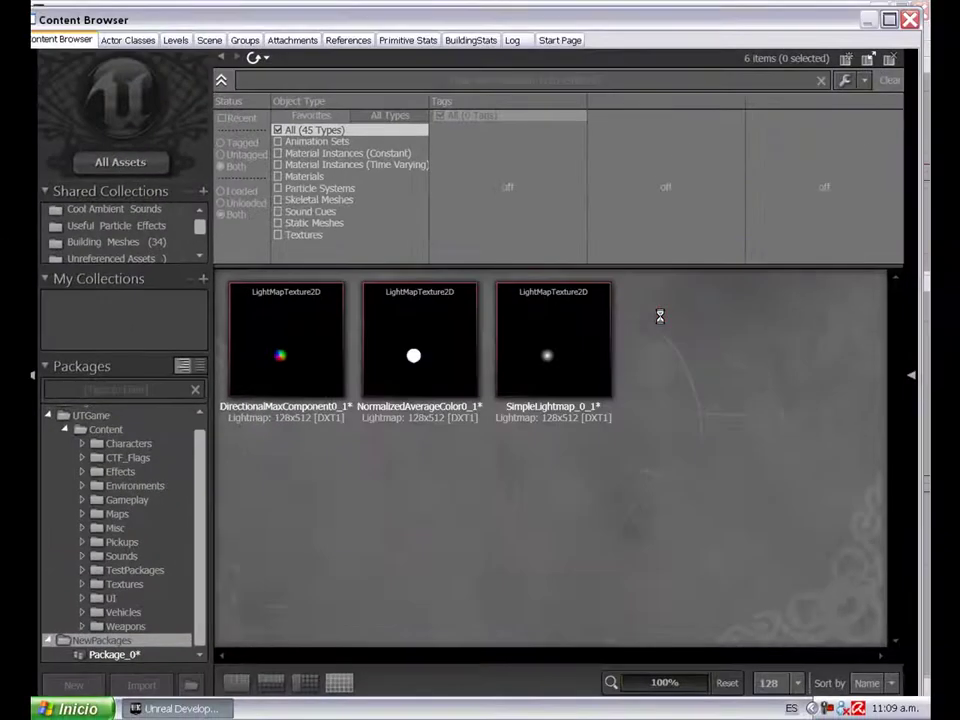
Undock the Scene Tools panel in the UIScene Editor and reposition it as a floating window
left_click_drag(716, 196, 593, 106)
left_click(776, 103)
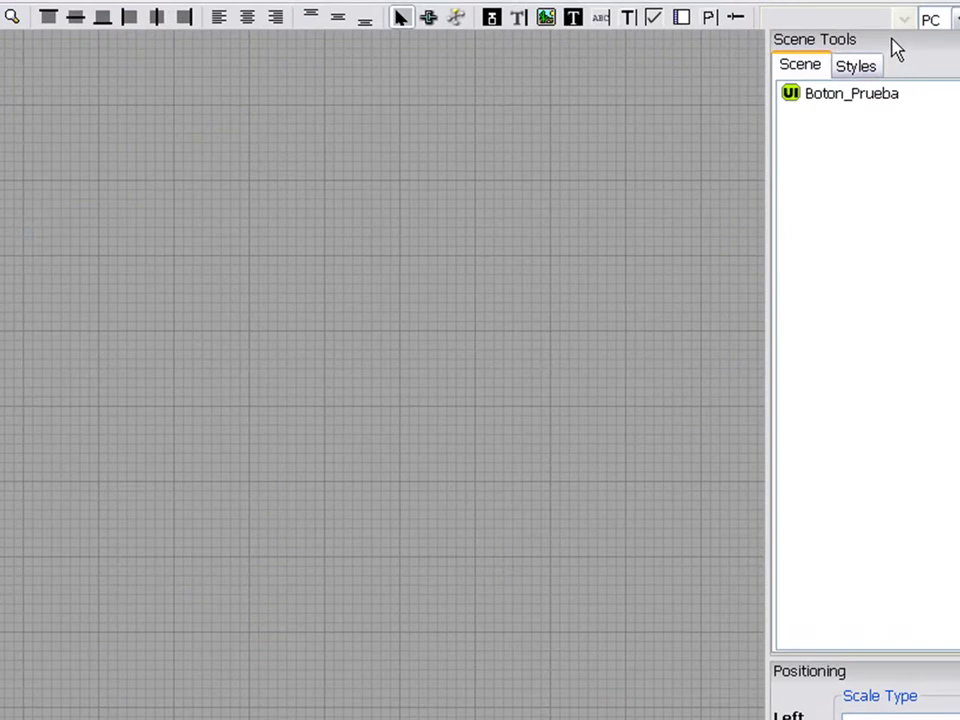
left_click_drag(896, 50, 194, 307)
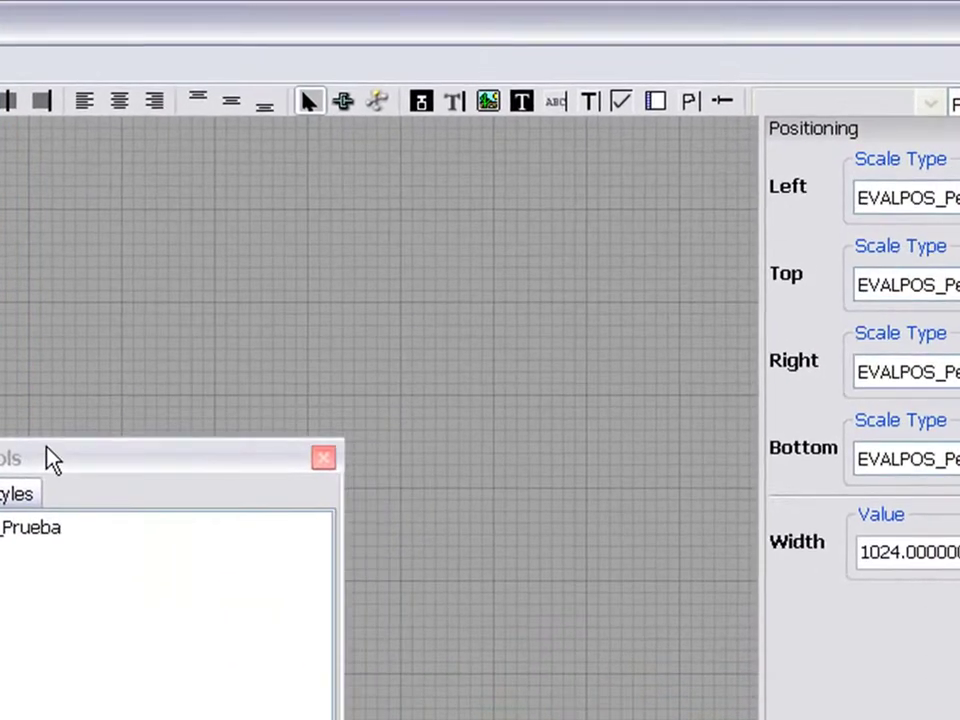
left_click_drag(52, 460, 919, 160)
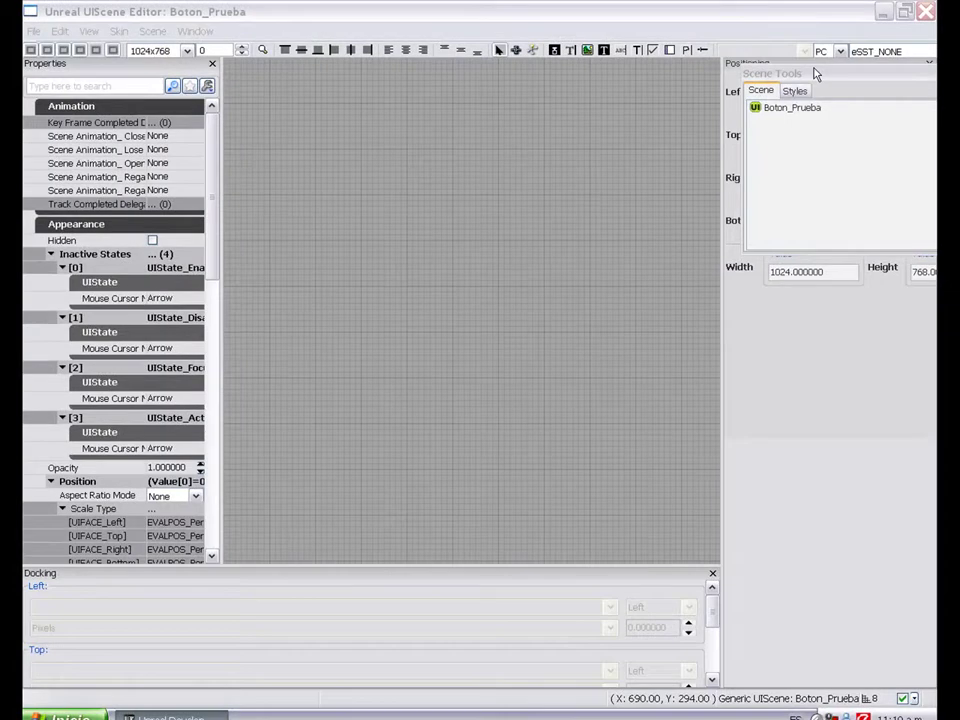
left_click_drag(815, 73, 480, 220)
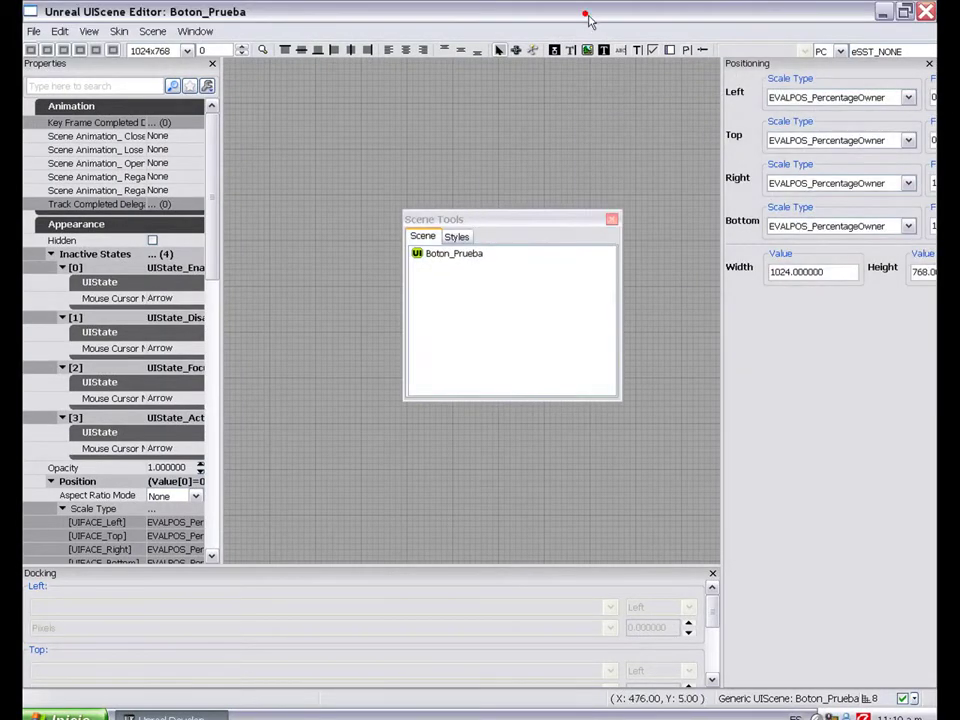
left_click(575, 226)
left_click_drag(575, 226, 915, 115)
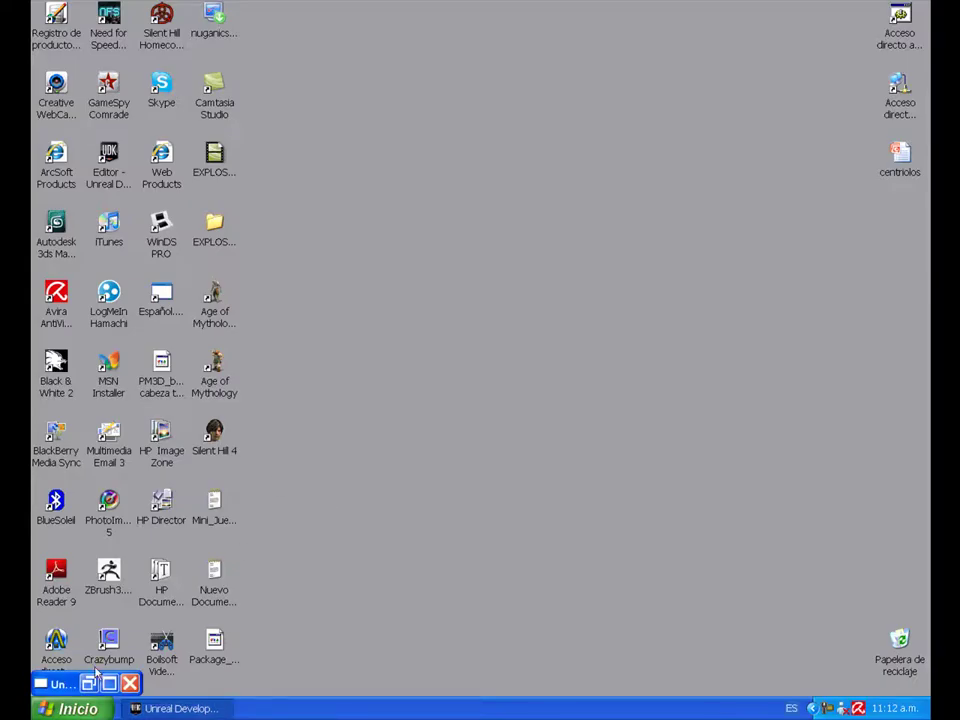
Maximize the minimized UIScene Editor window to show the Boton_Prueba scene
left_click(108, 684)
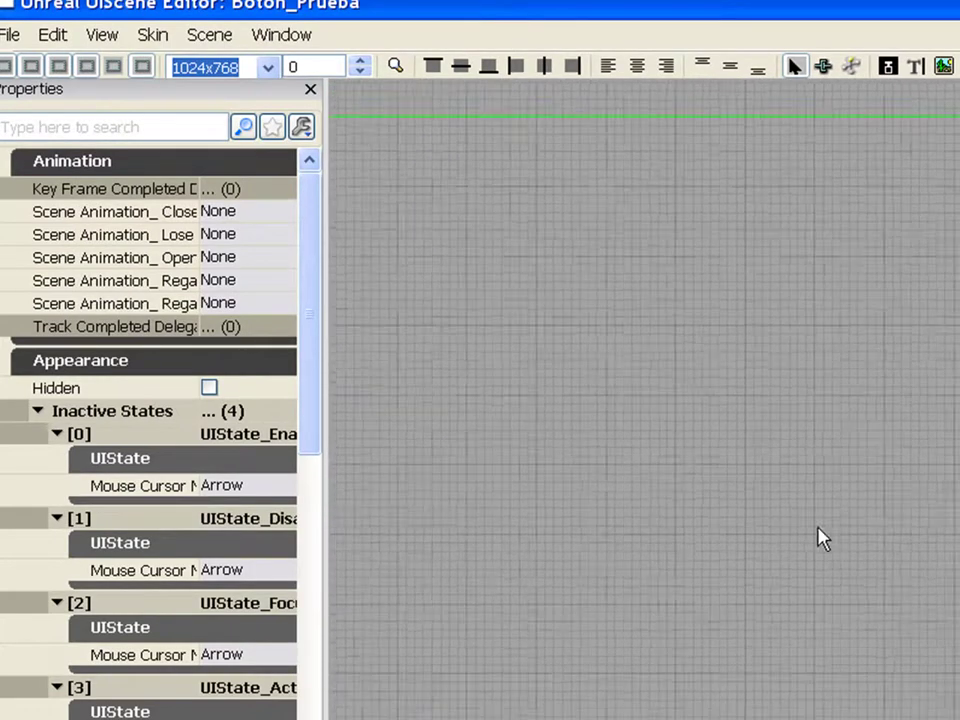
scroll(808, 542, "down", 2)
scroll(808, 542, "down", 2)
scroll(808, 542, "up", 3)
scroll(808, 542, "down", 2)
scroll(793, 557, "up", 2)
scroll(785, 578, "up", 1)
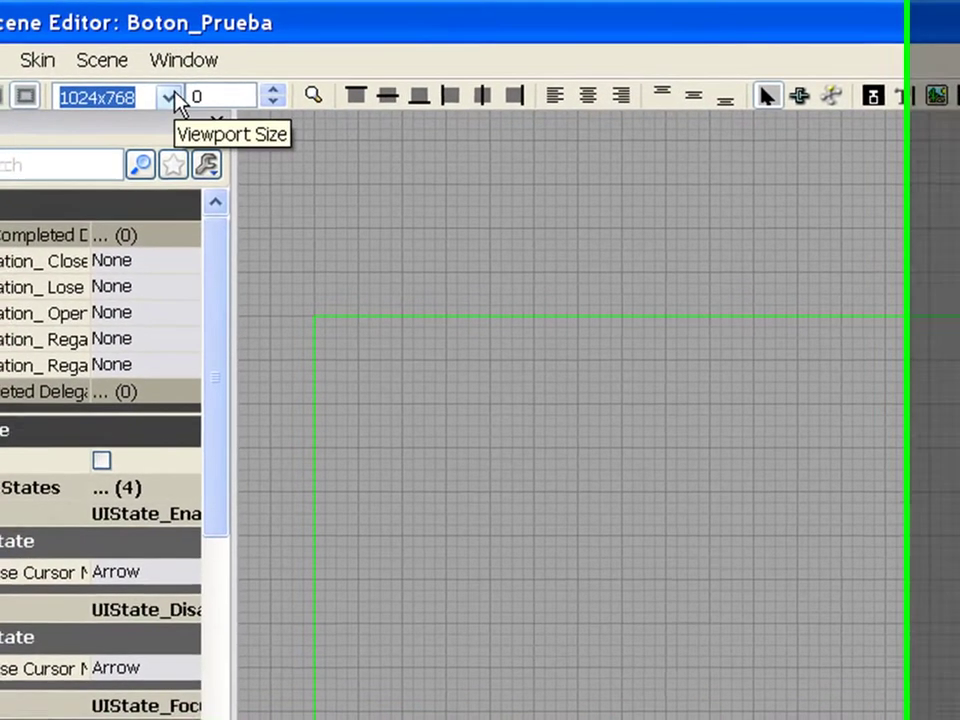
Set the viewport size of the Boton_Prueba scene to 640x480
left_click(162, 97)
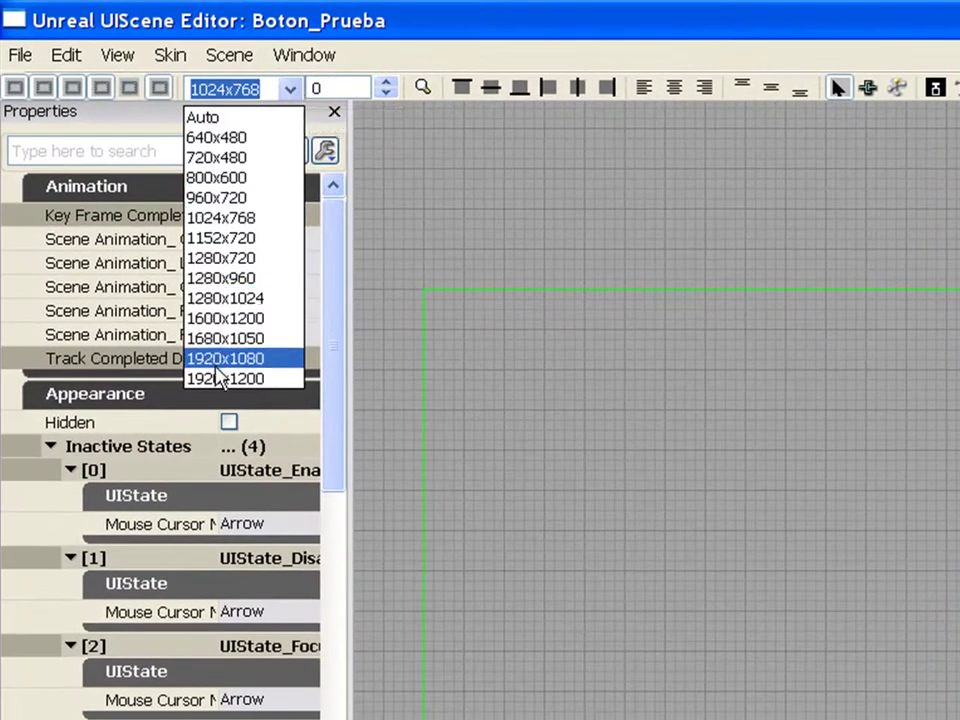
left_click(203, 140)
scroll(600, 491, "up", 1)
scroll(597, 486, "up", 3)
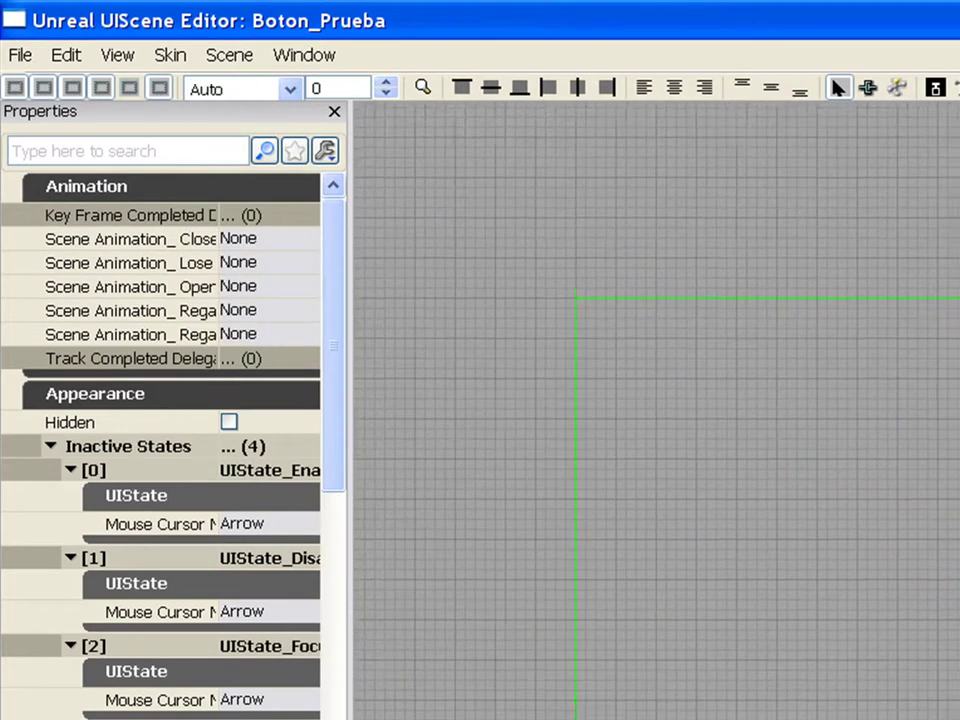
left_click(288, 90)
left_click(256, 129)
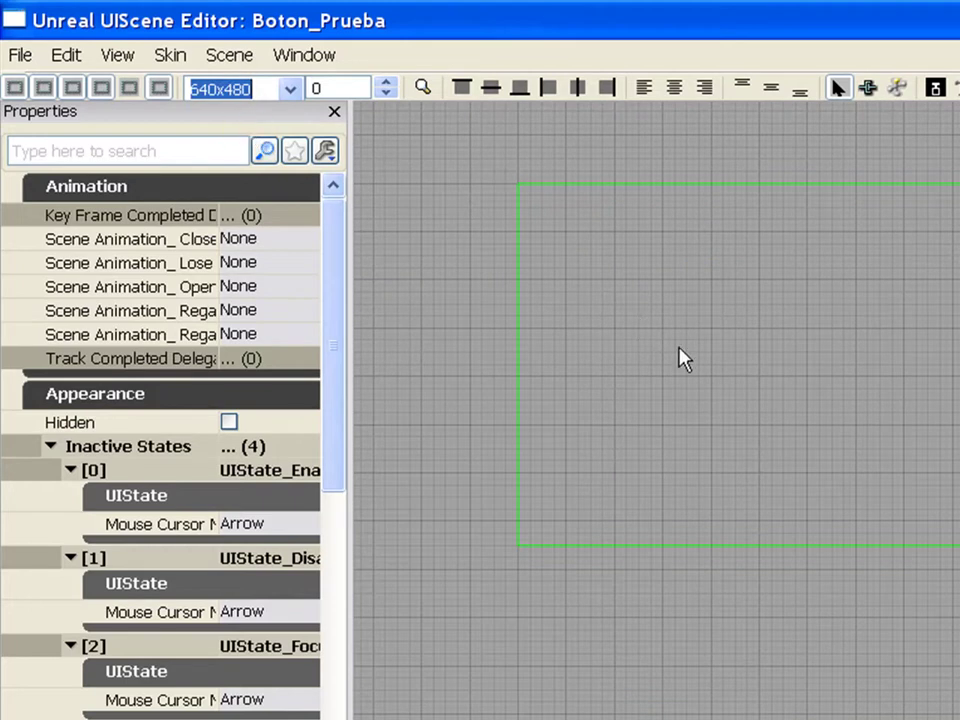
scroll(746, 358, "up", 3)
scroll(746, 358, "up", 2)
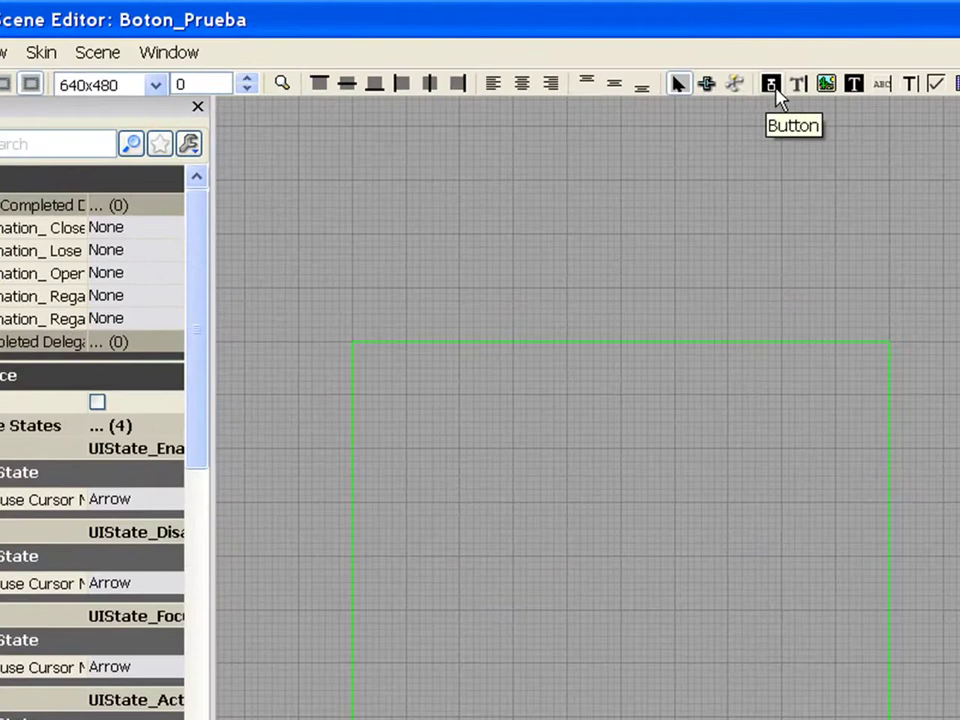
Draw a small Button widget inside the scene frame and an Edit Box just above and to its right
left_click(586, 56)
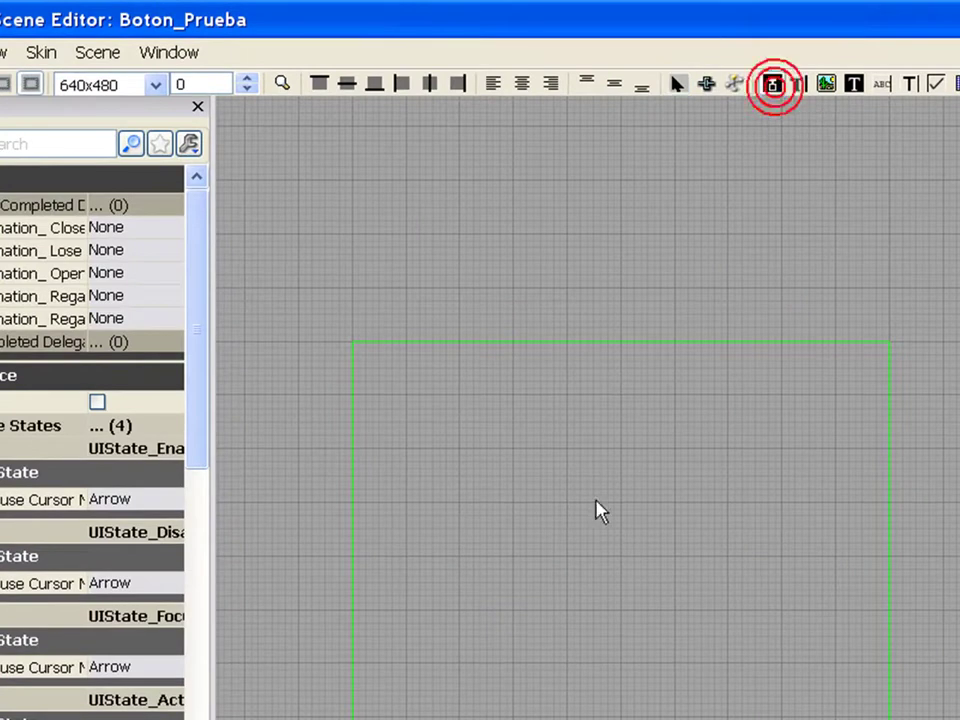
left_click_drag(610, 563, 714, 632)
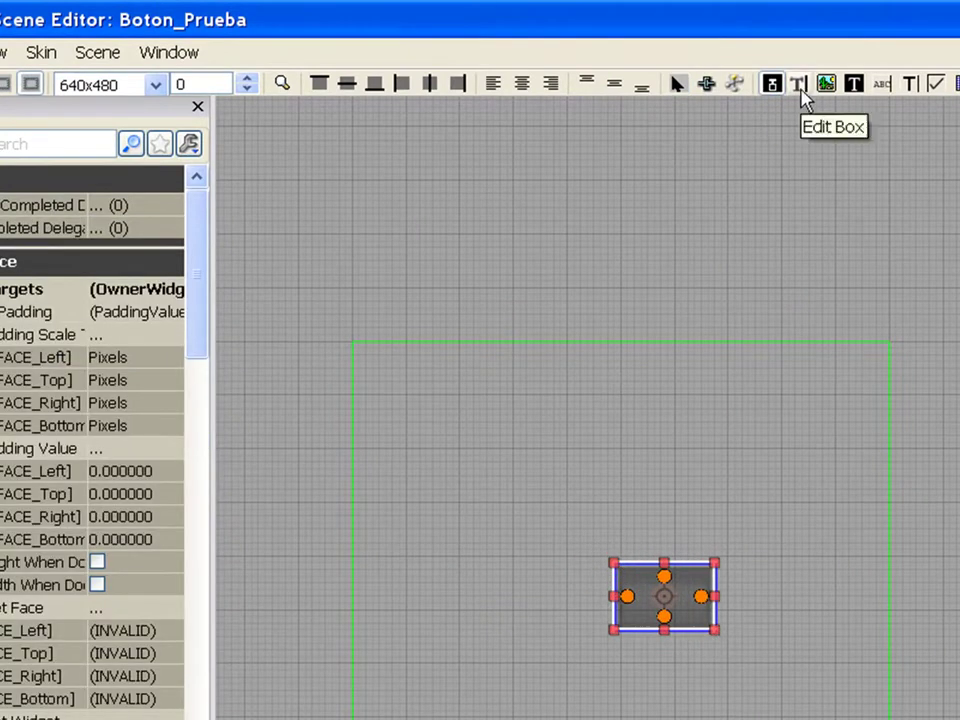
left_click(799, 84)
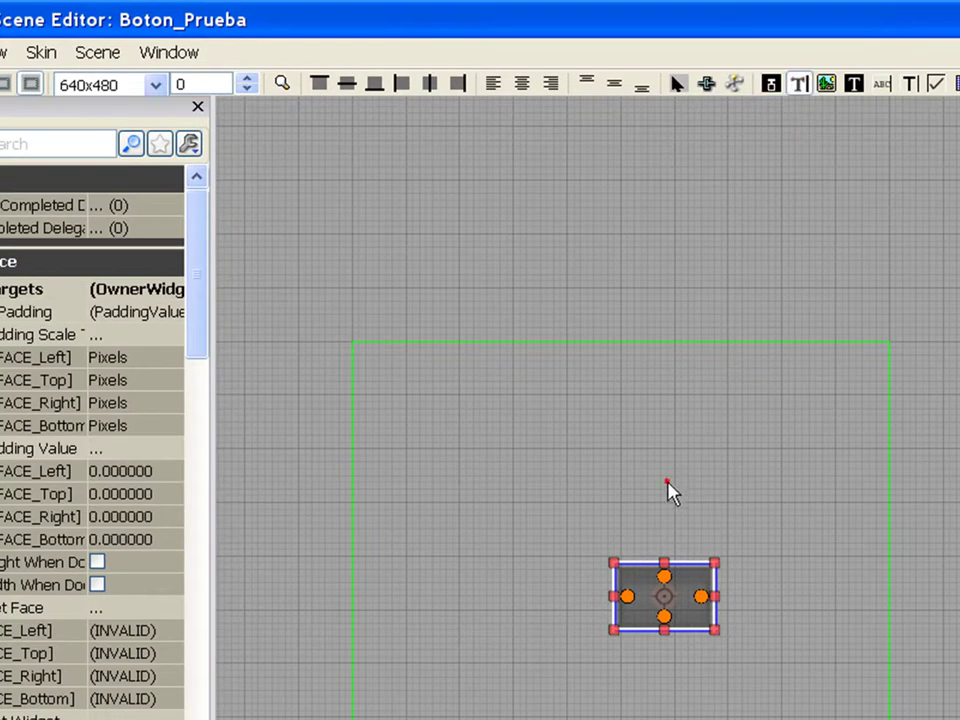
left_click_drag(667, 482, 797, 552)
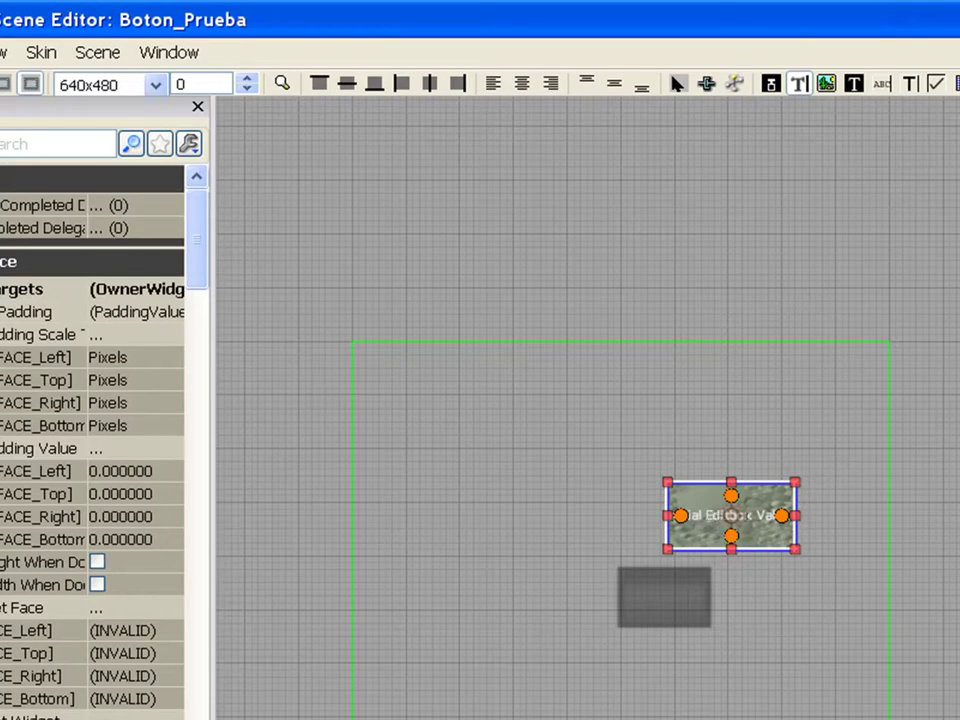
Draw an image widget to the left of the small button and a label widget to its right
left_click(827, 83)
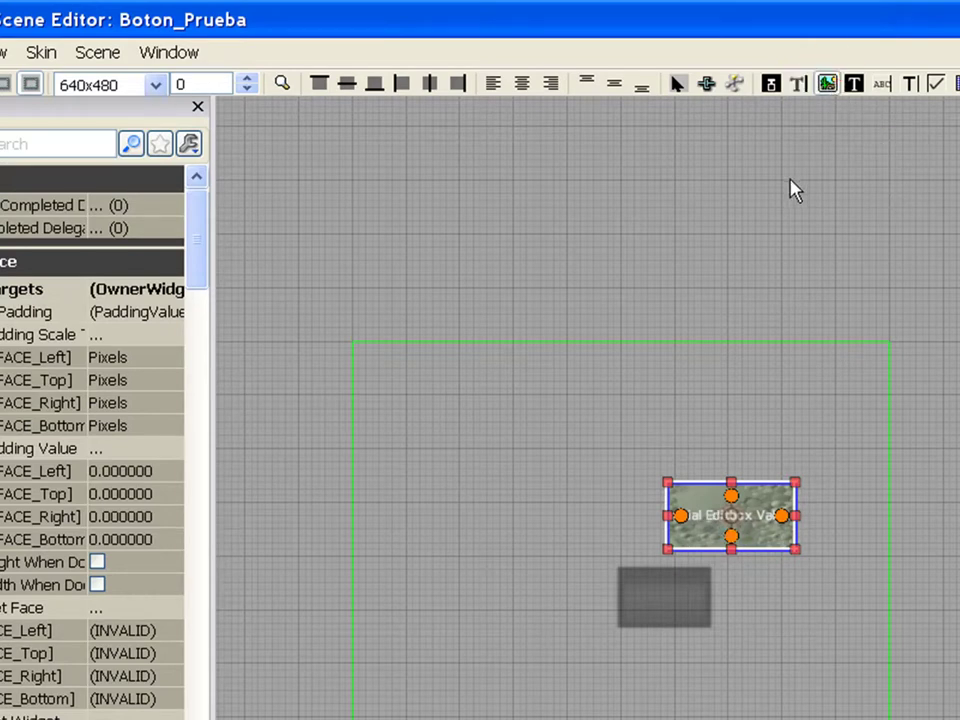
left_click_drag(432, 549, 603, 639)
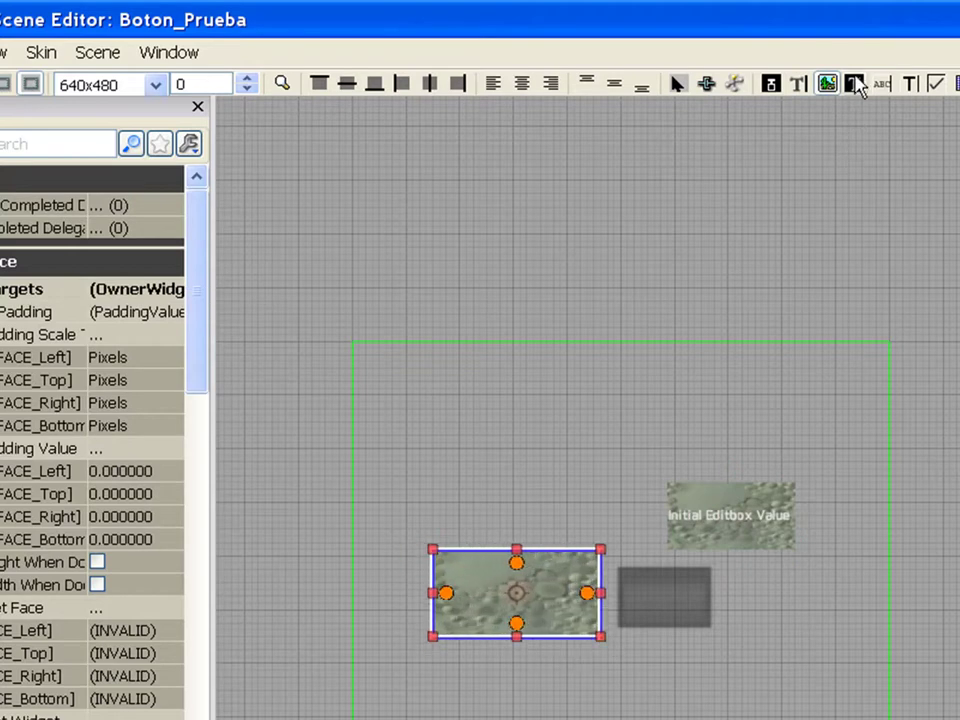
left_click(853, 84)
left_click_drag(761, 589, 882, 650)
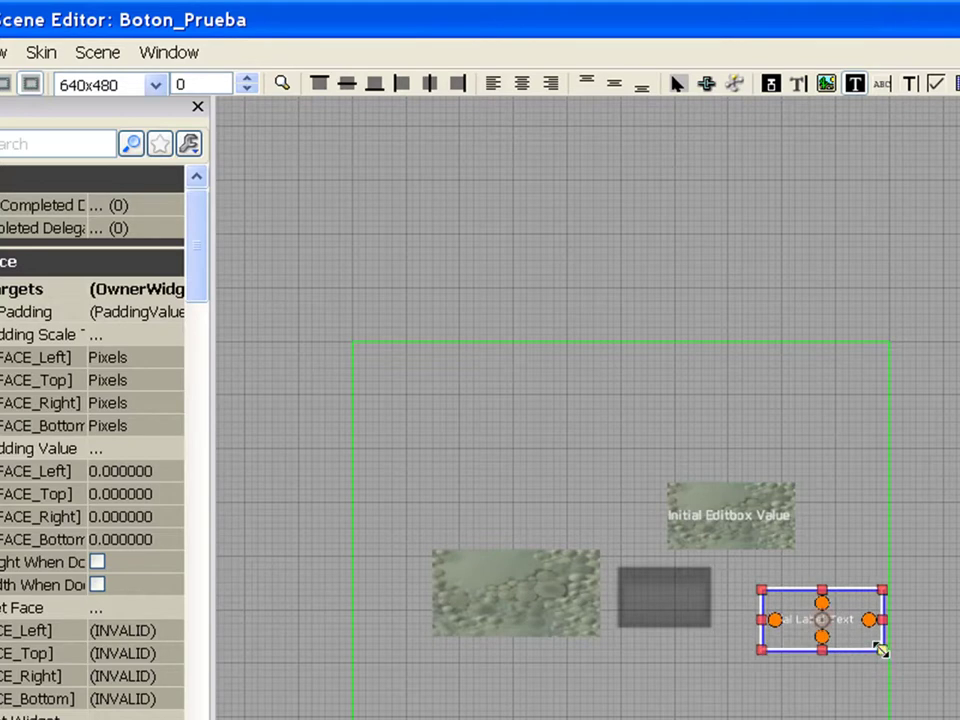
Draw a label button above the image and a toggle button above the edit box
left_click(884, 87)
left_click_drag(434, 446, 630, 533)
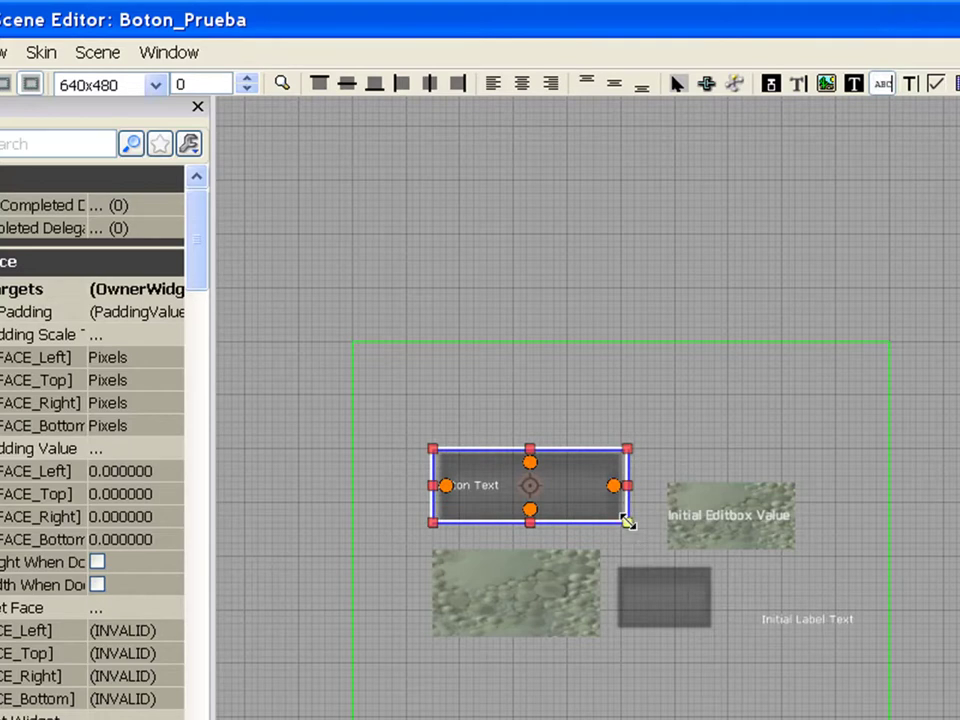
left_click(773, 633)
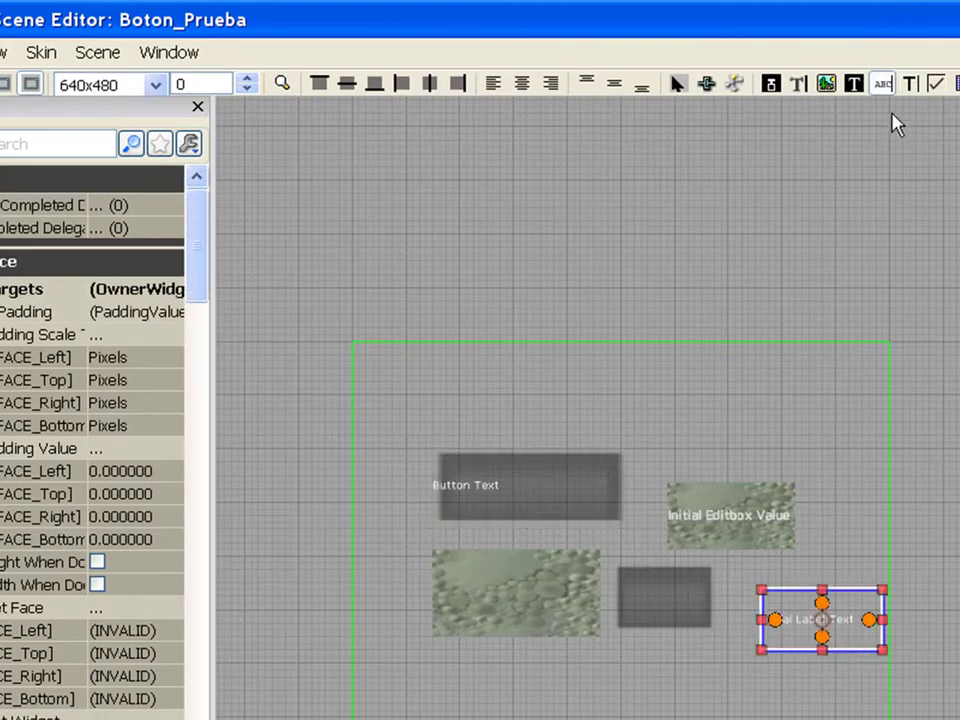
left_click(912, 86)
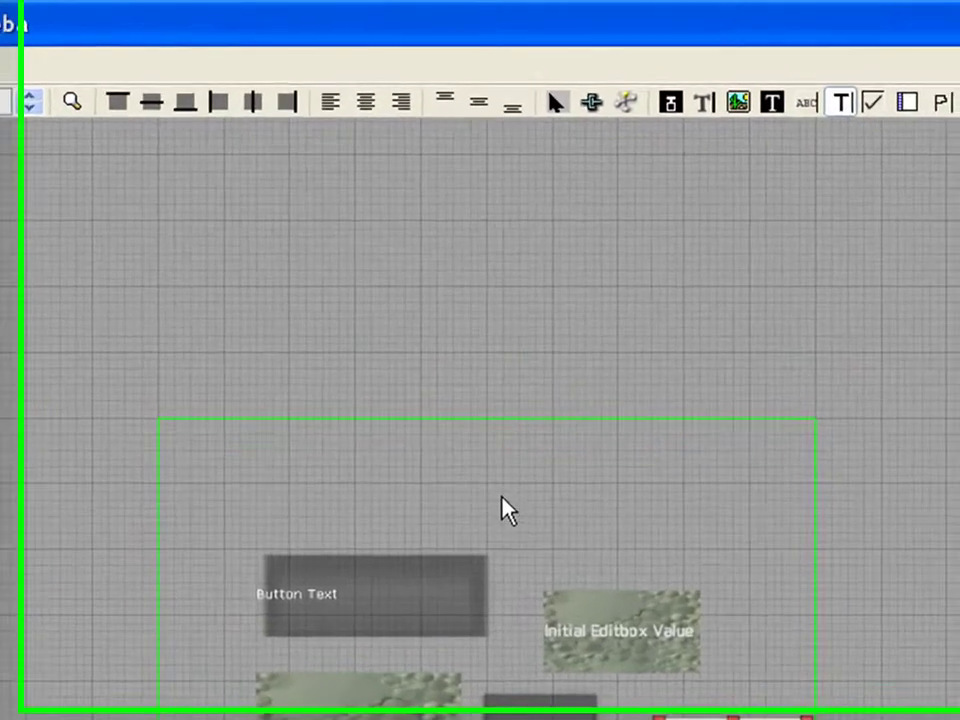
left_click_drag(632, 405, 786, 470)
left_click_drag(678, 585, 739, 594)
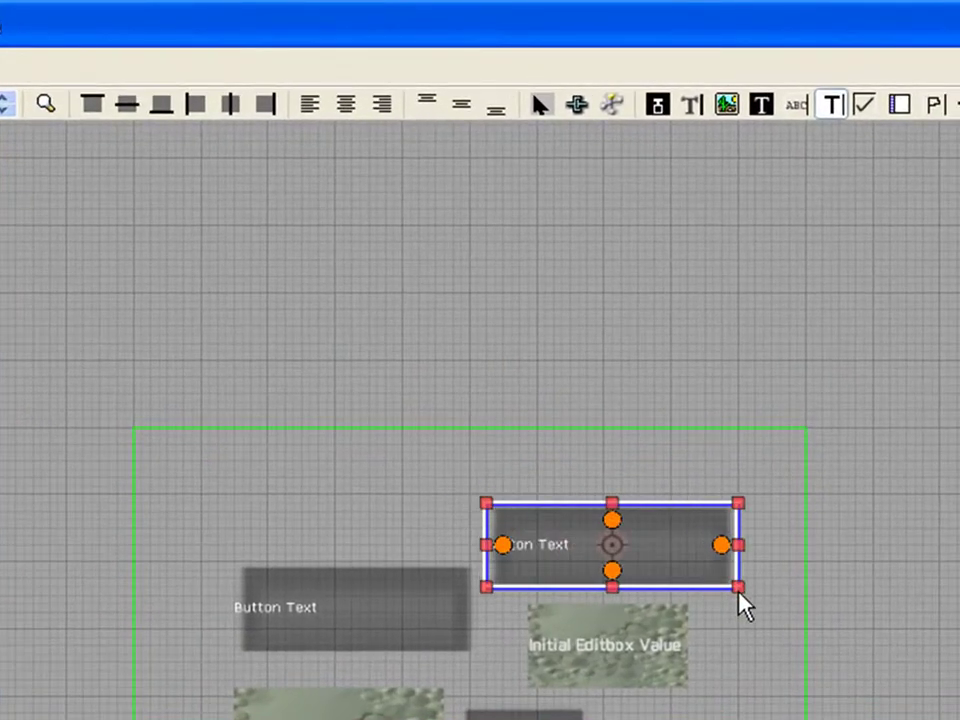
Draw a checkbox widget overlapping the toggle button and a tall List widget over the left half of the scene
left_click(866, 108)
left_click_drag(446, 439, 705, 578)
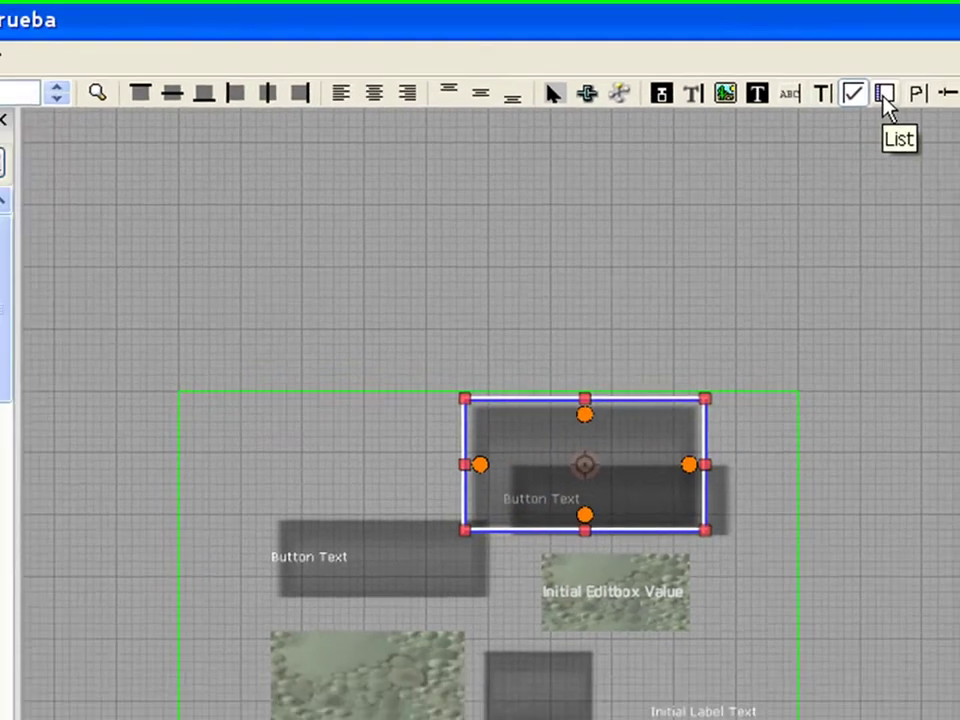
left_click(885, 93)
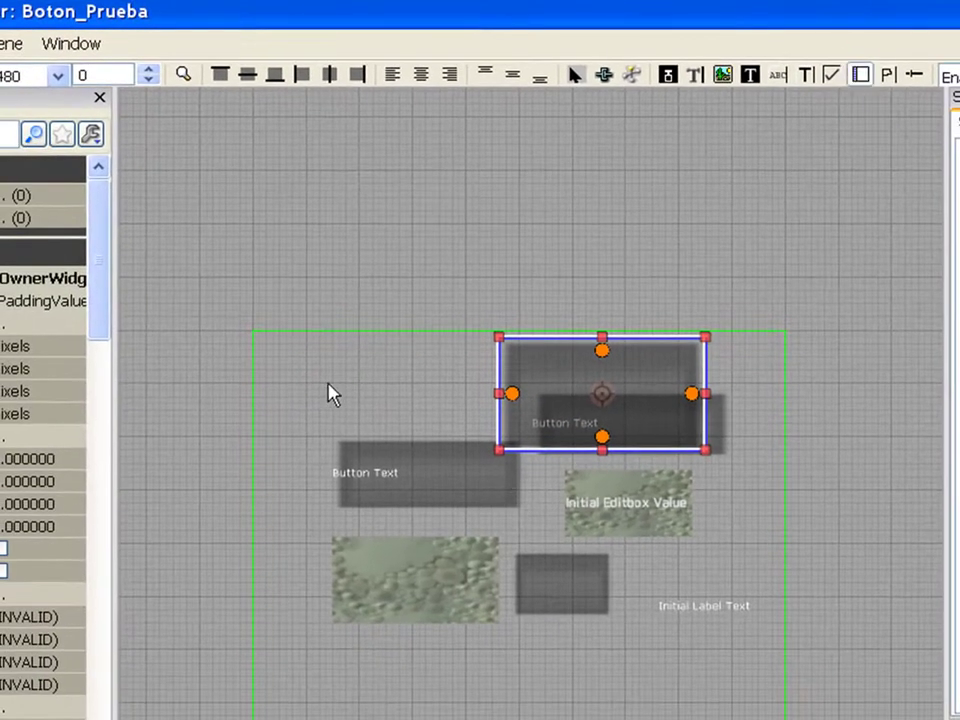
left_click_drag(264, 452, 443, 719)
left_click_drag(480, 683, 499, 684)
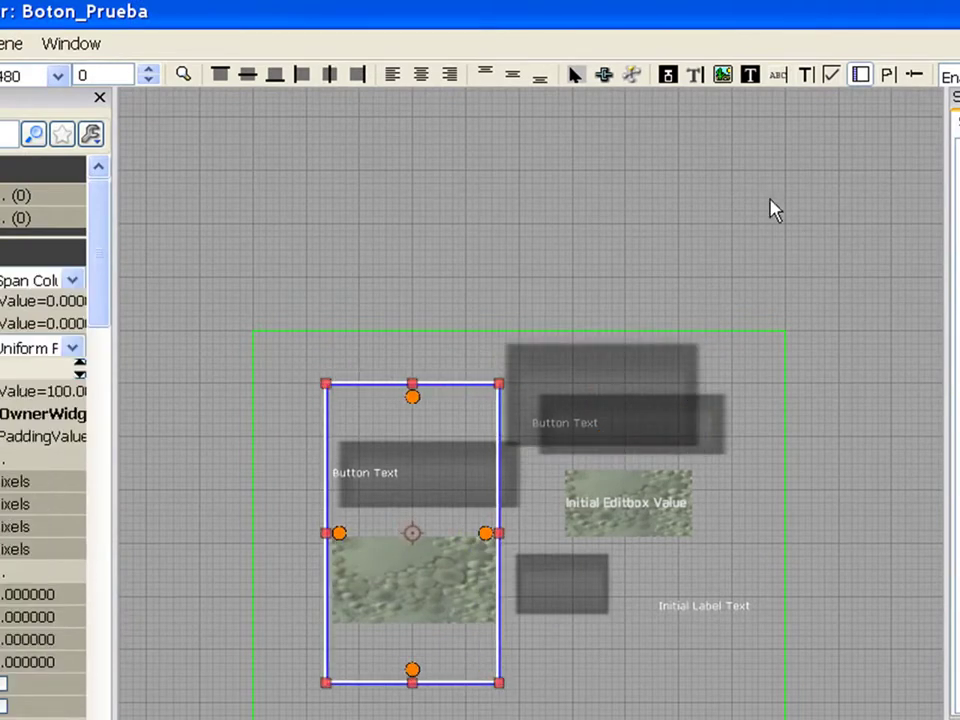
Draw a panel between the upper label button and the edit box, and a wide slider across the upper part of the scene
left_click(887, 80)
left_click_drag(477, 446, 599, 520)
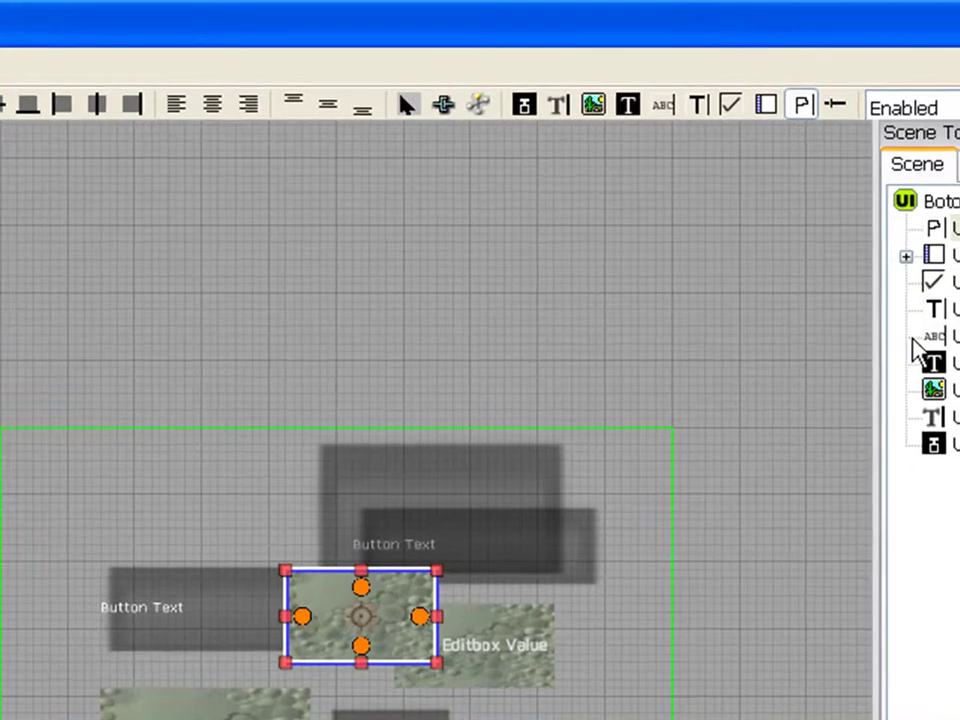
left_click(836, 104)
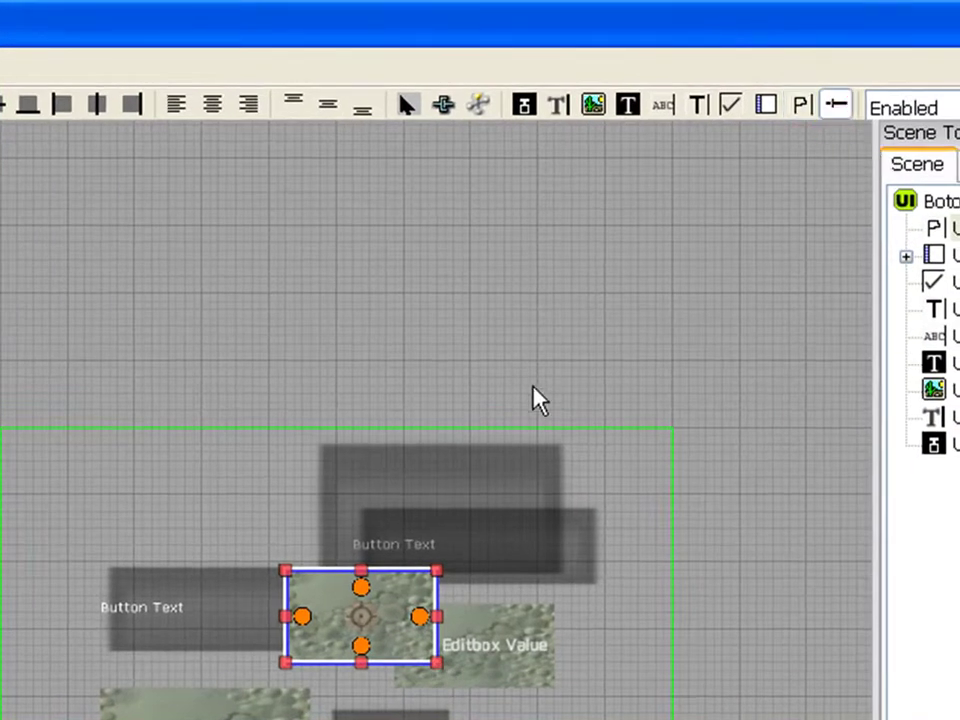
left_click_drag(99, 480, 516, 536)
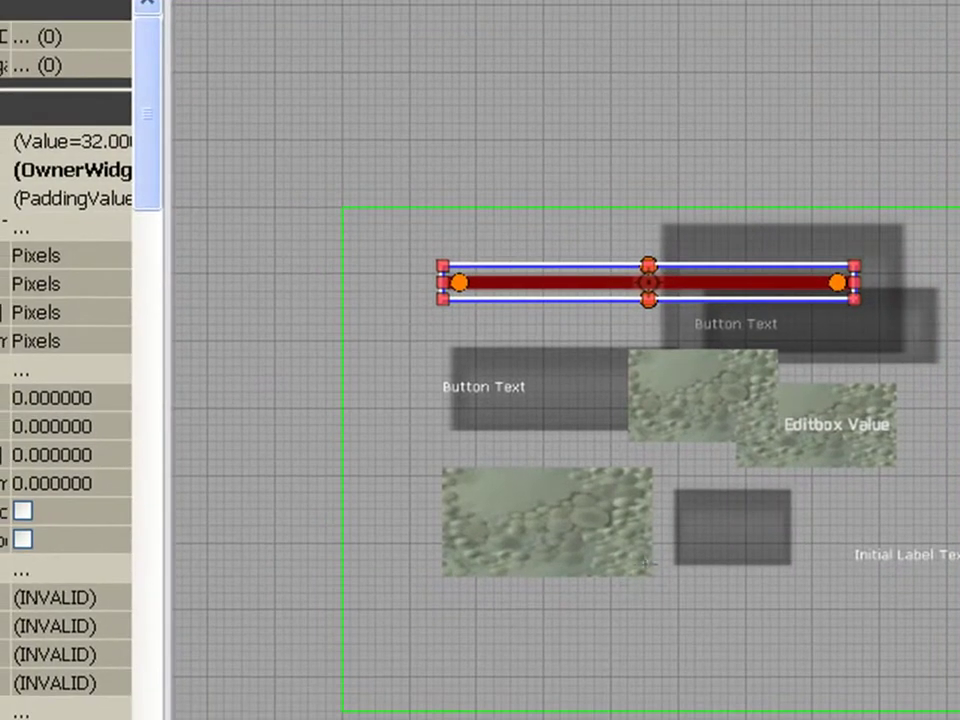
left_click_drag(624, 622, 650, 640)
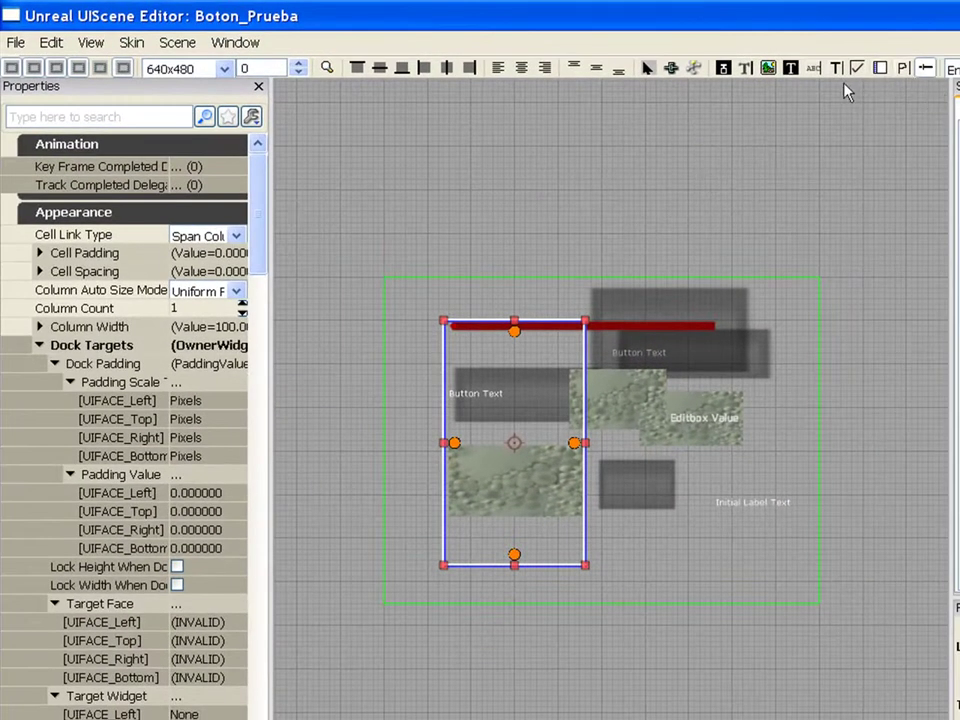
Draw two small label buttons side by side near the lower edge of the scene frame
left_click(813, 67)
mouse_move(772, 550)
left_mouse_down()
mouse_move(668, 543)
mouse_move(708, 568)
left_mouse_up()
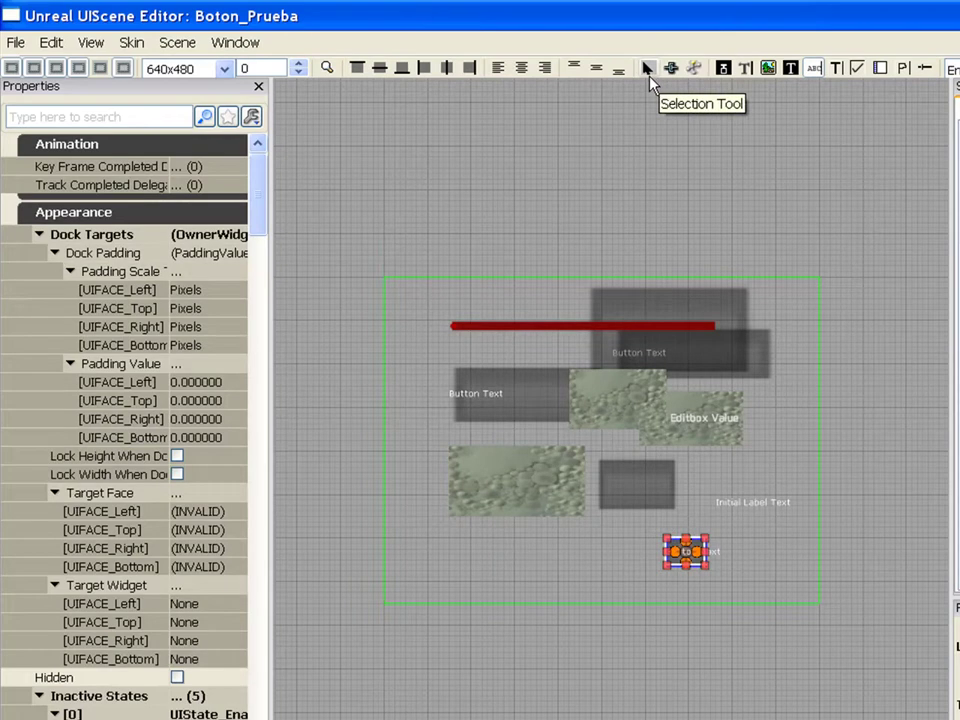
left_click_drag(517, 527, 577, 572)
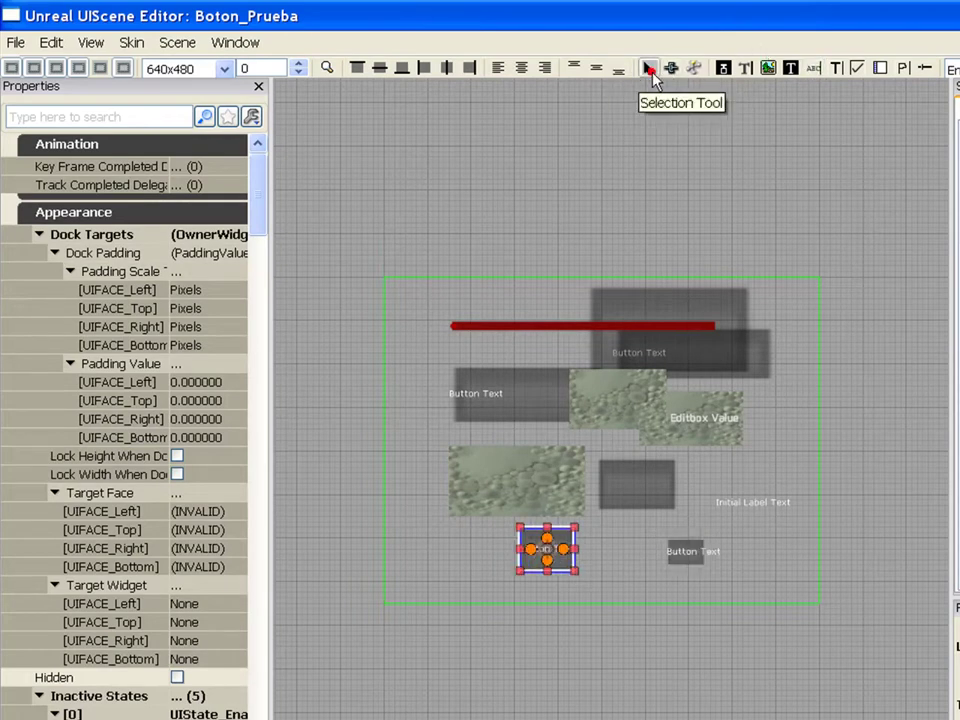
Use the Selection Tool to pick the lower-left label button and enlarge it until it covers the plain button
left_click(650, 70)
left_click(688, 545)
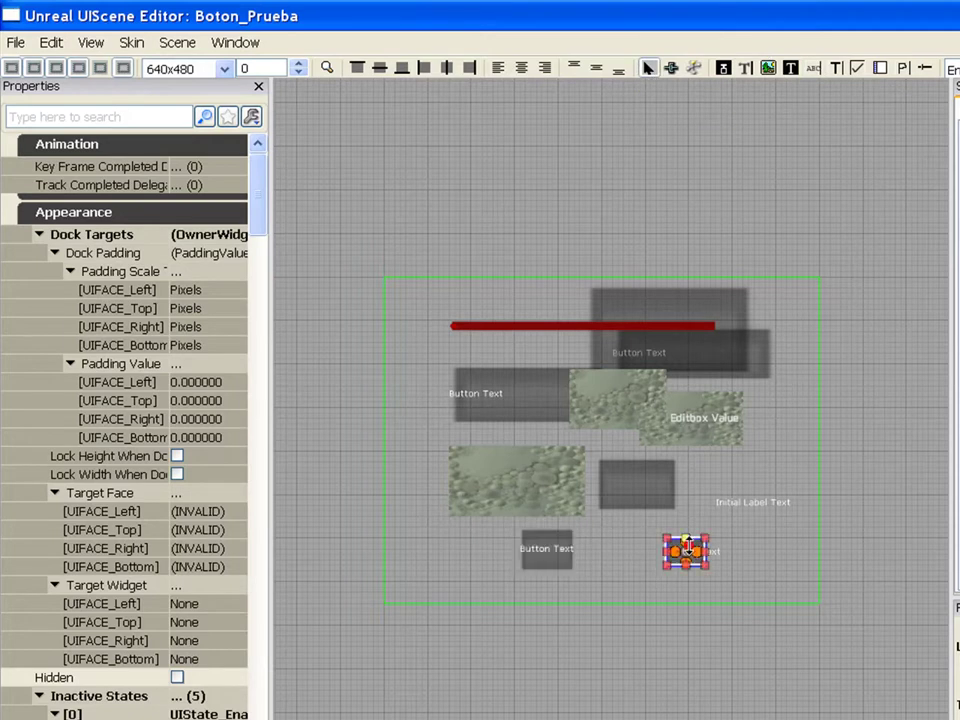
left_click(645, 497)
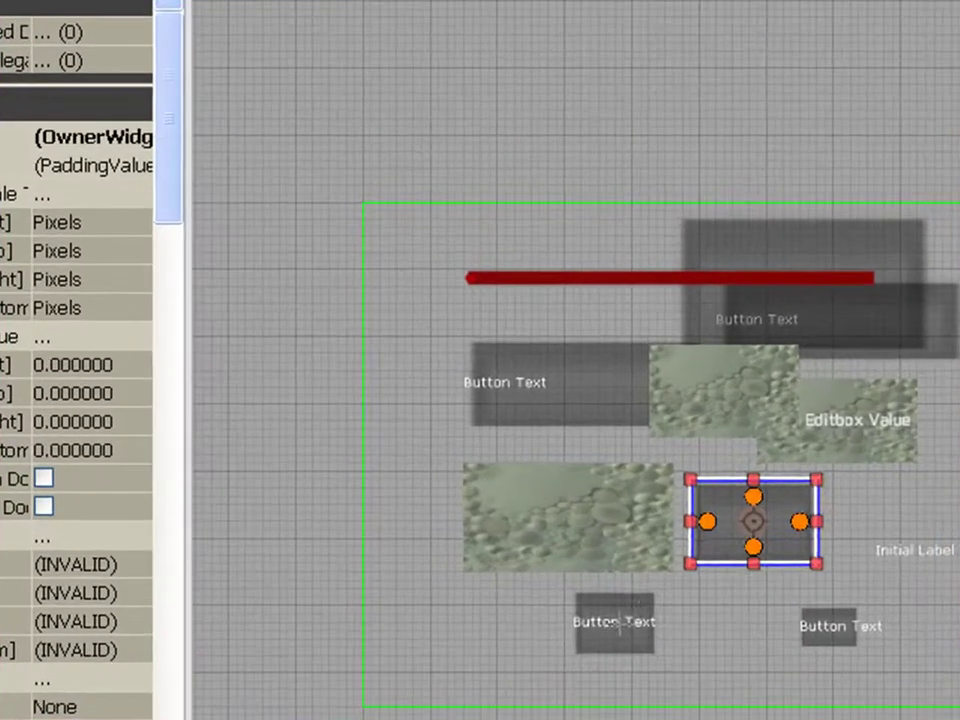
left_click(547, 548)
left_click_drag(657, 590, 887, 442)
scroll(507, 525, "up", 4)
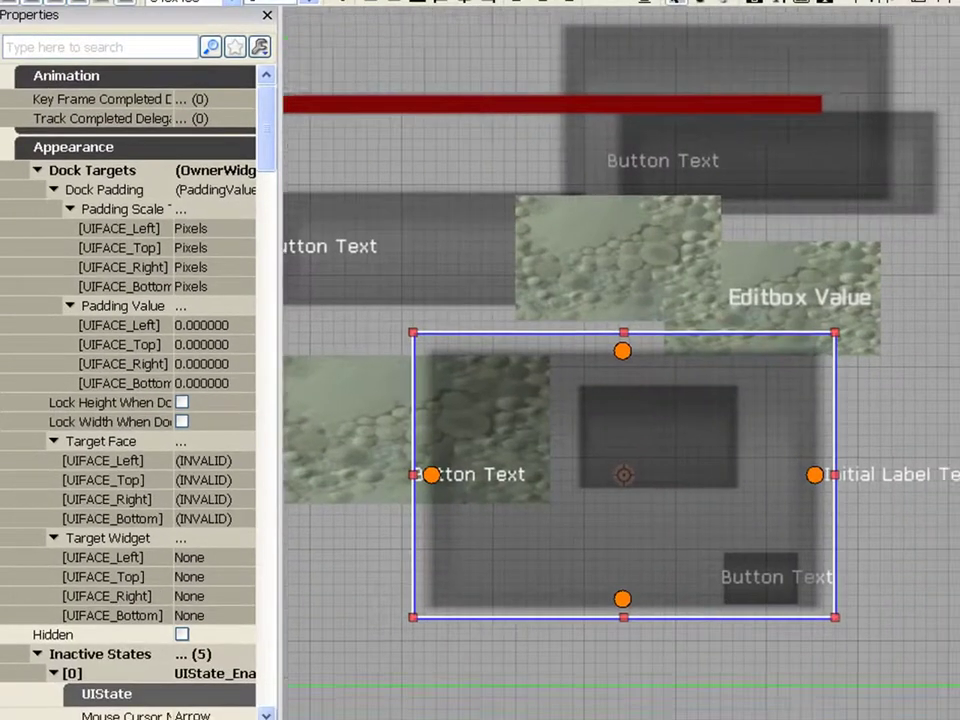
Move the enlarged label button upward so that it overlaps the edit box
right_click_drag(778, 623, 778, 469)
scroll(778, 469, "up", 1)
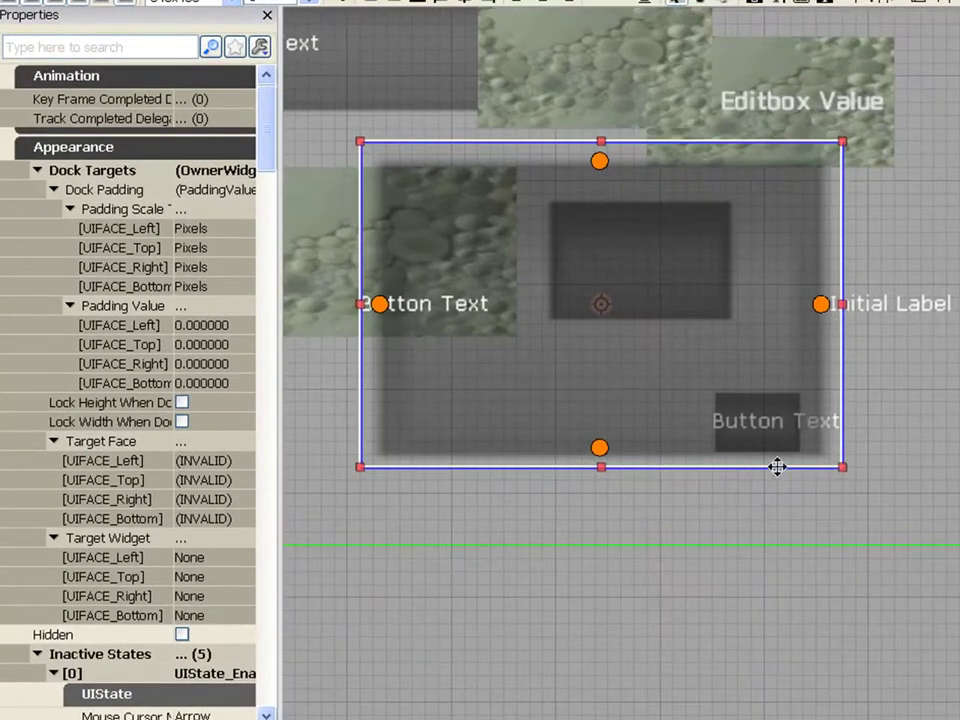
left_click_drag(834, 140, 780, 160)
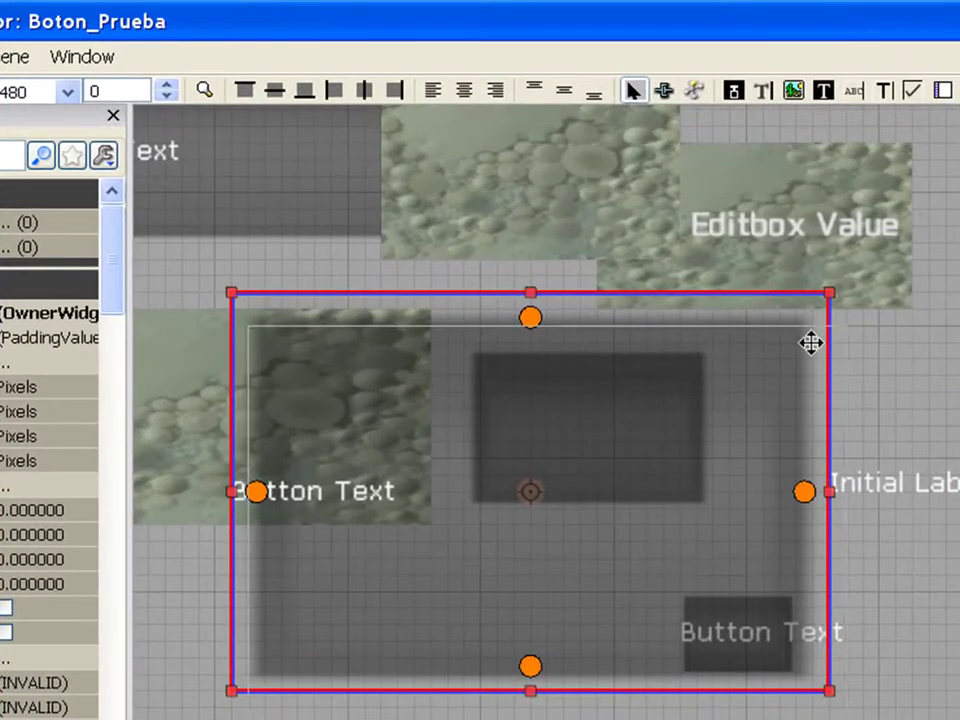
left_click_drag(810, 343, 710, 256)
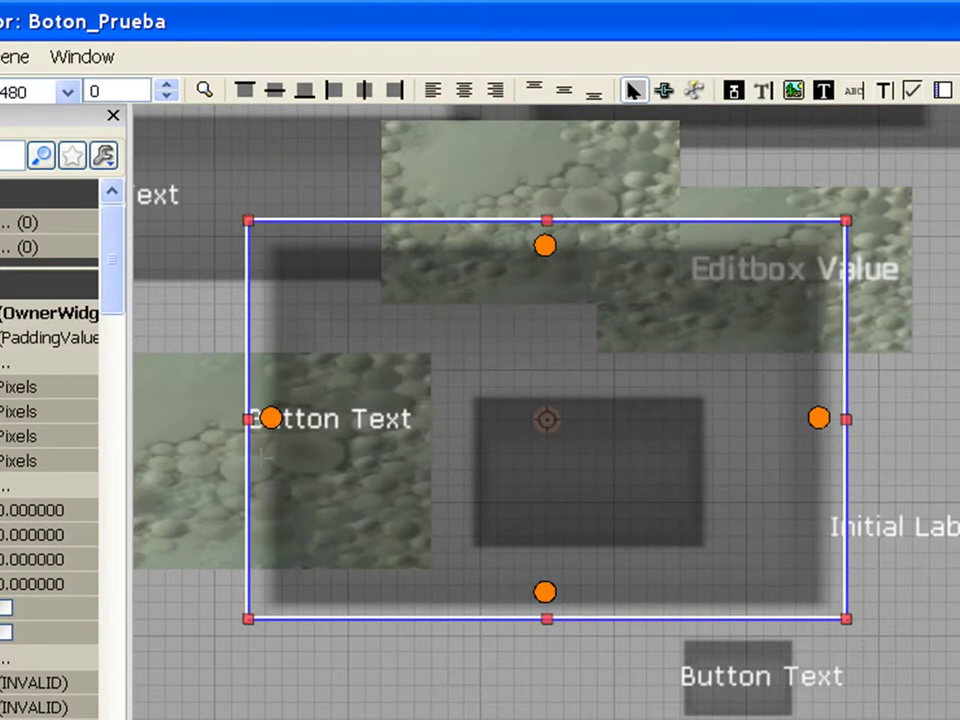
Dock the enlarged label button's right face to the edit box's right face, and shrink the button from its lower-left corner
left_click_drag(544, 245, 341, 280)
left_click_drag(847, 418, 900, 272)
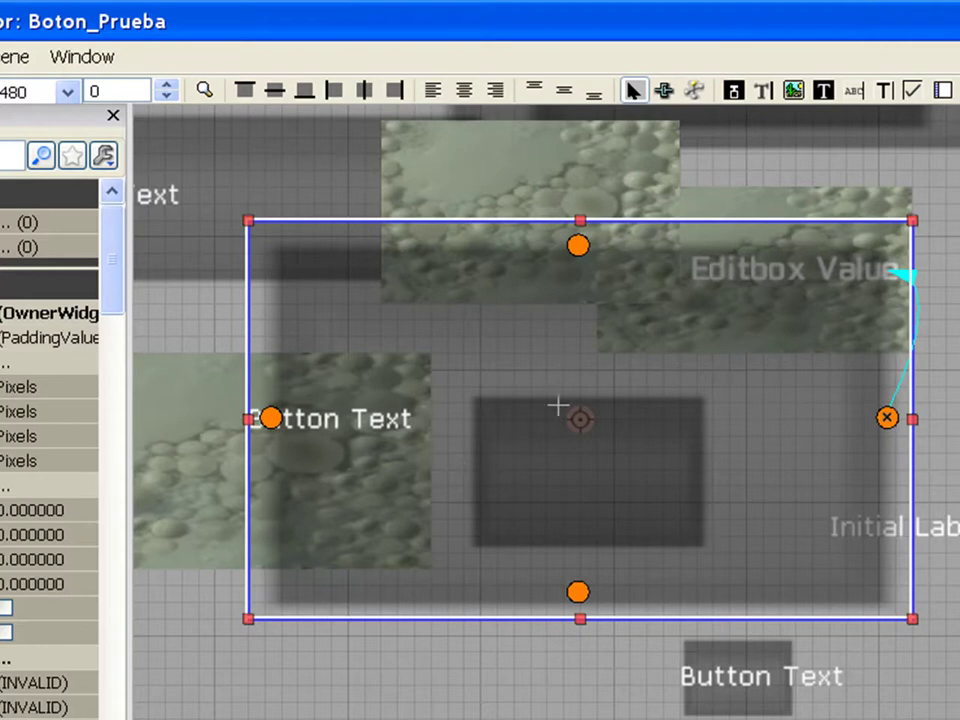
left_click_drag(248, 620, 578, 493)
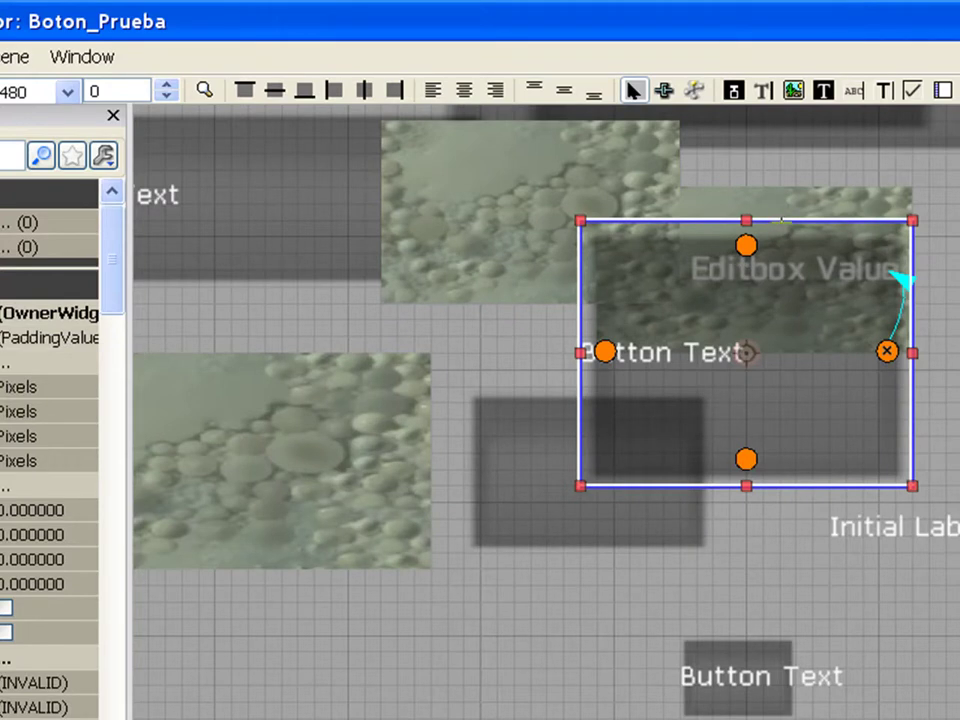
Move the docked label button down below the edit box and widen it toward the left
left_click_drag(782, 219, 634, 517)
left_click_drag(724, 514, 506, 370)
left_click_drag(583, 370, 856, 368)
scroll(765, 418, "down", 2)
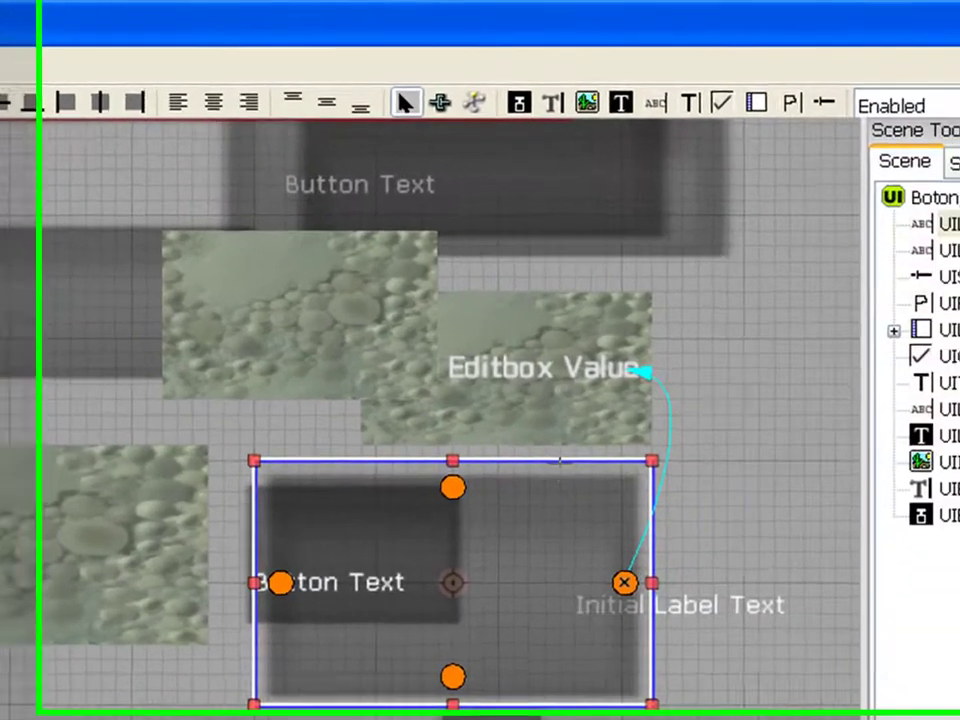
Move the docked label button to the right of the edit box and narrow it from its right side
left_click_drag(560, 460, 587, 395)
left_click_drag(190, 393, 726, 320)
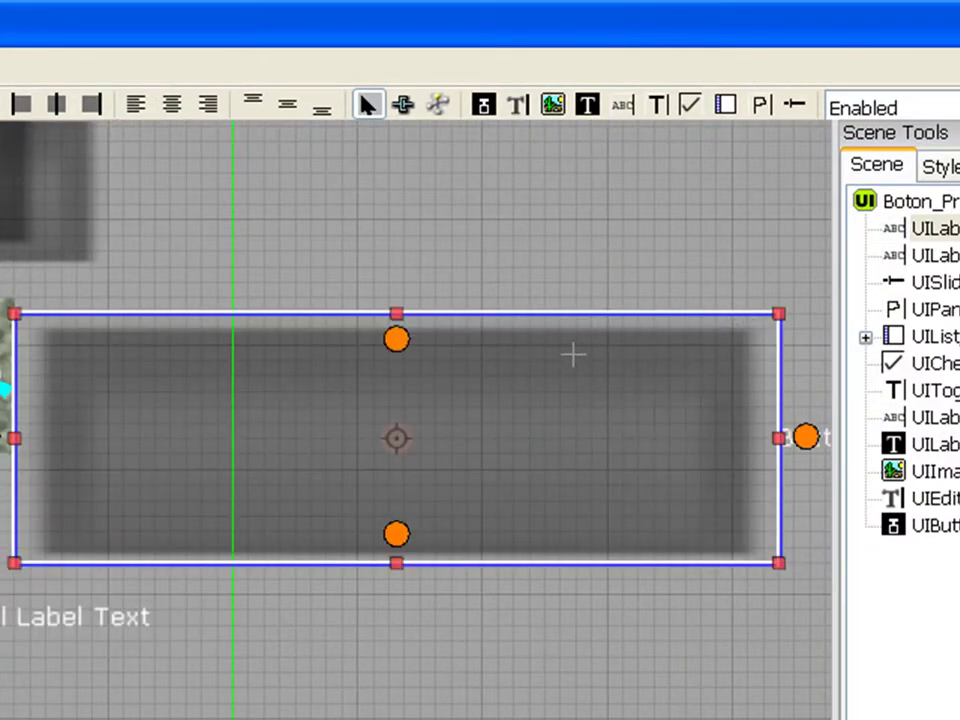
left_click_drag(785, 438, 325, 532)
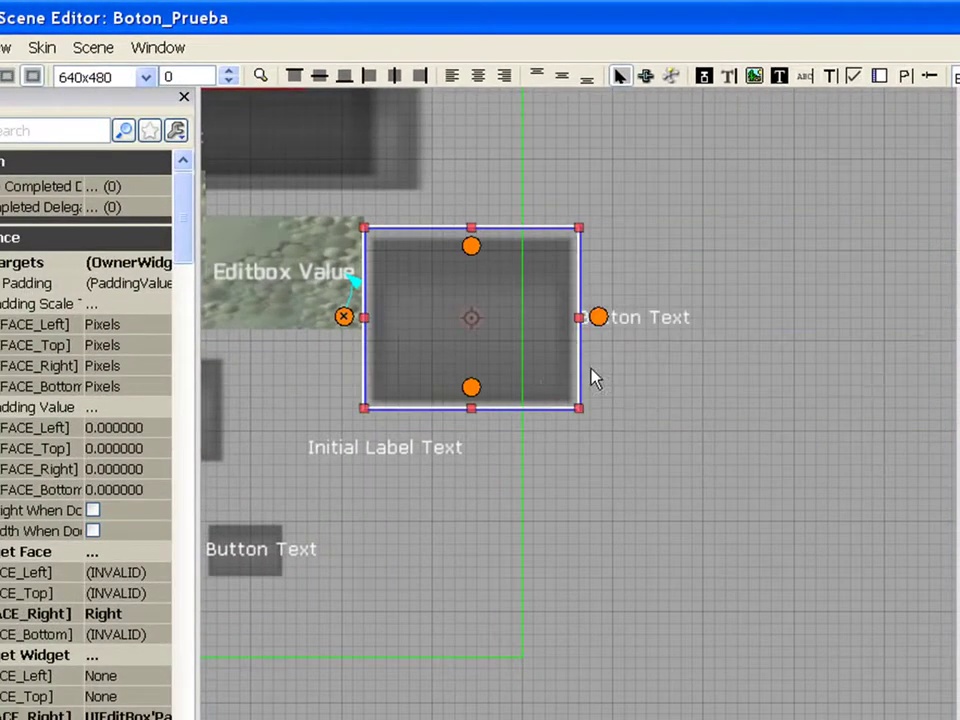
right_click_drag(392, 476, 823, 597)
right_click_drag(425, 444, 390, 479)
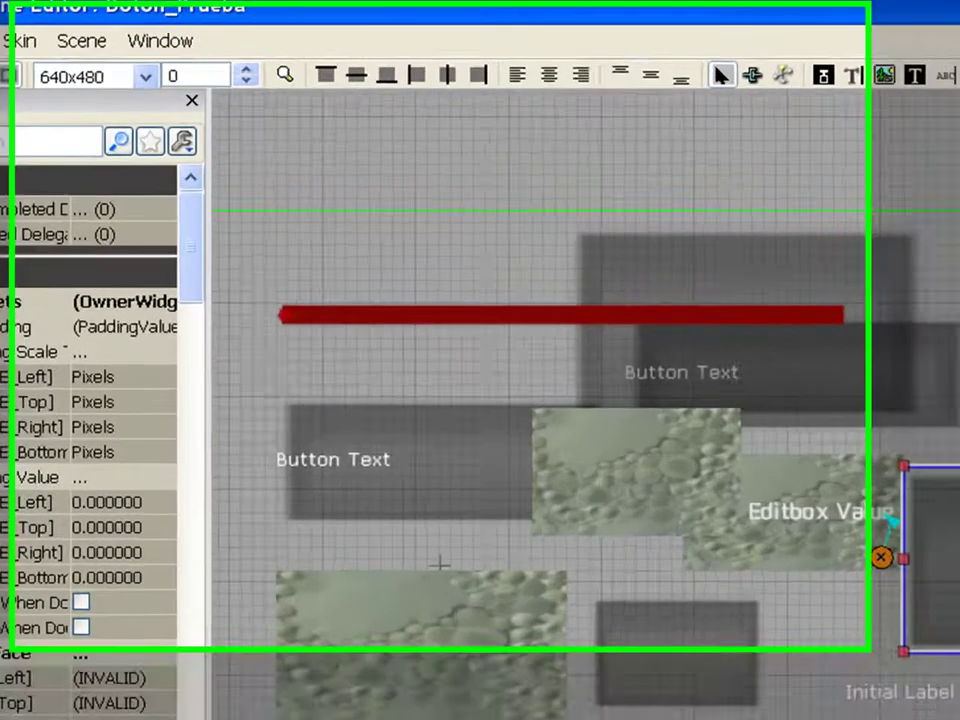
Delete the panel, the edit box and the plain button from the scene
left_click(761, 551)
key("Delete")
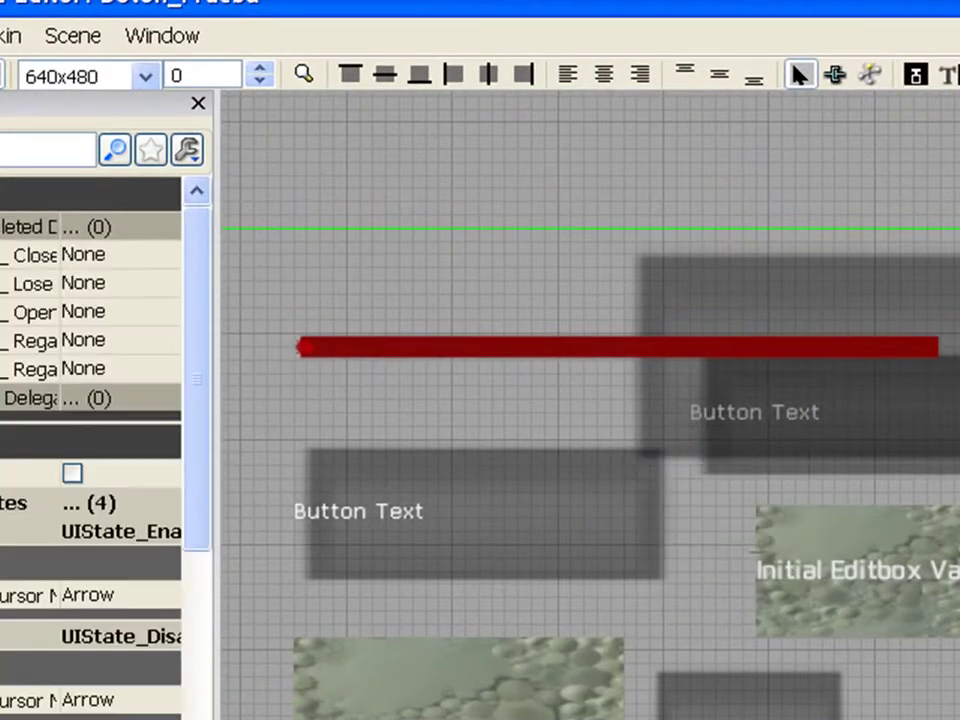
left_click(862, 581)
key("Delete")
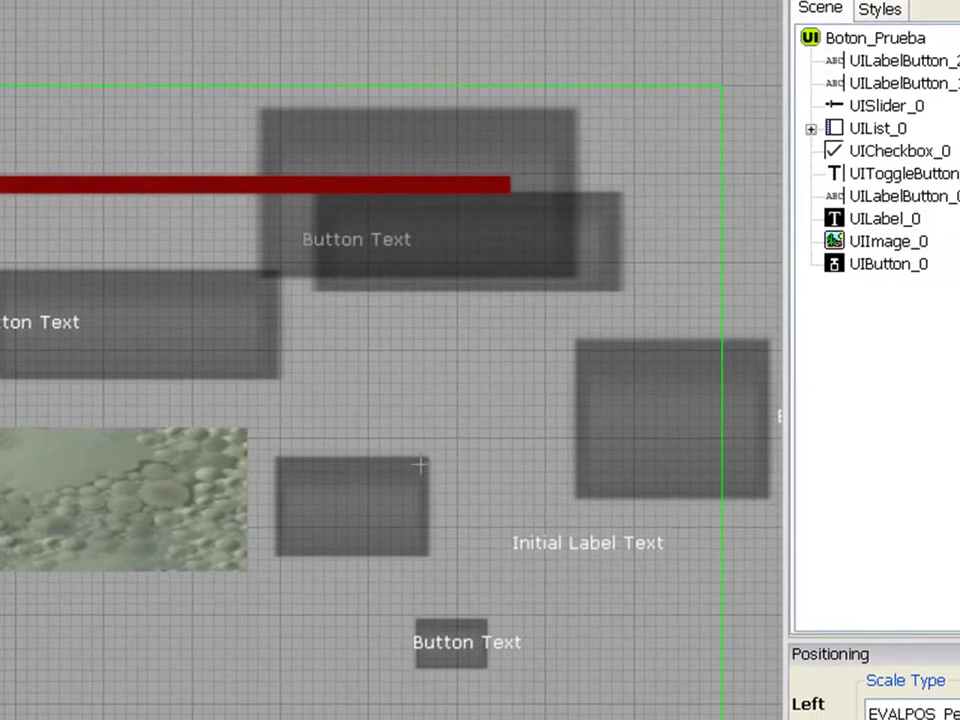
left_click(380, 517)
key("Delete")
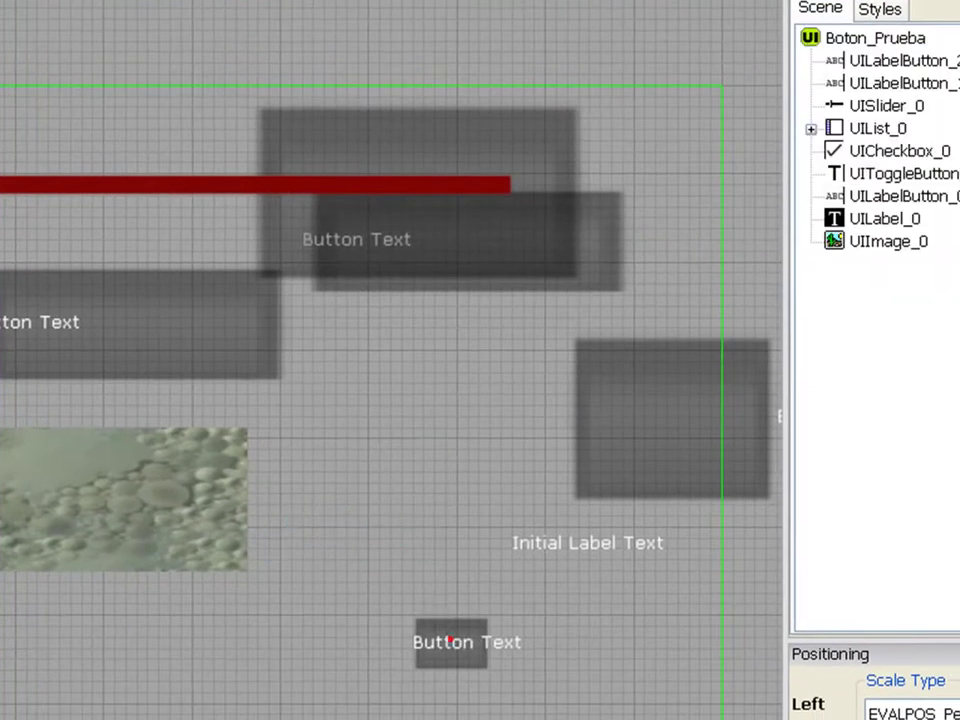
Delete the small lower label button, the Initial Label Text label and the previously docked label button
left_click(452, 643)
key("Delete")
left_click(575, 560)
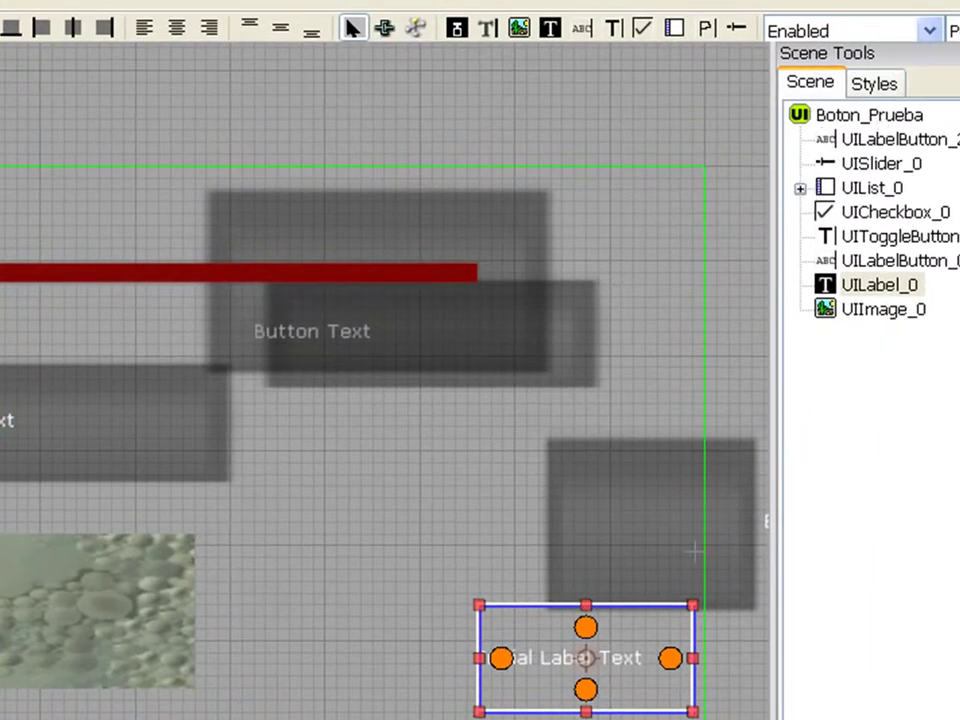
key("Delete")
left_click(627, 548)
key("Delete")
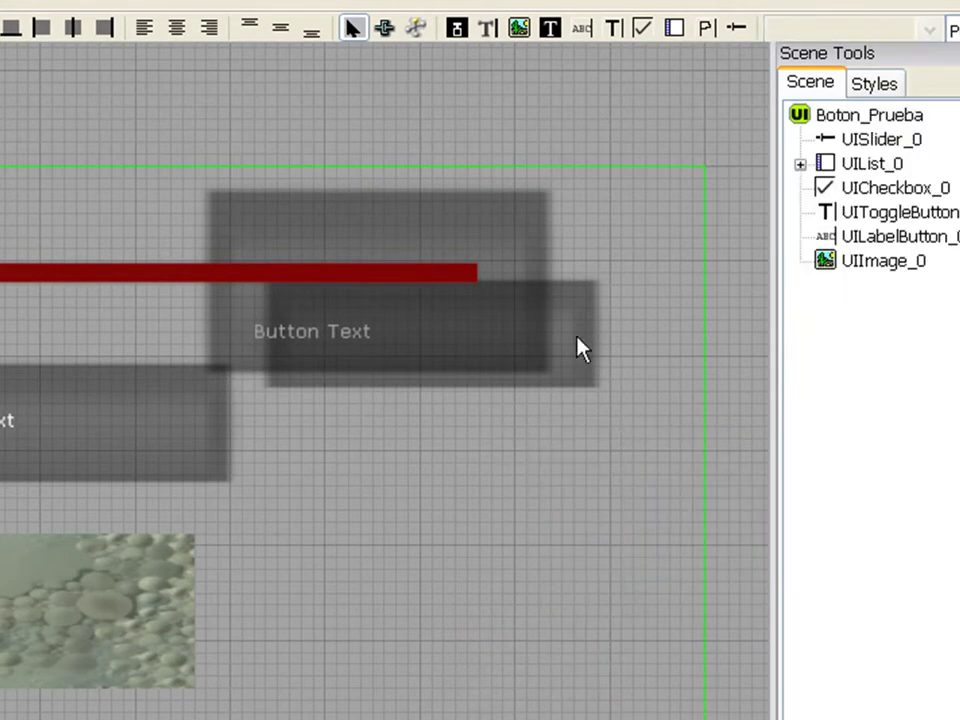
Delete the image, the remaining label and toggle buttons, the checkbox, the list and the slider to empty Boton_Prueba
left_click(870, 265)
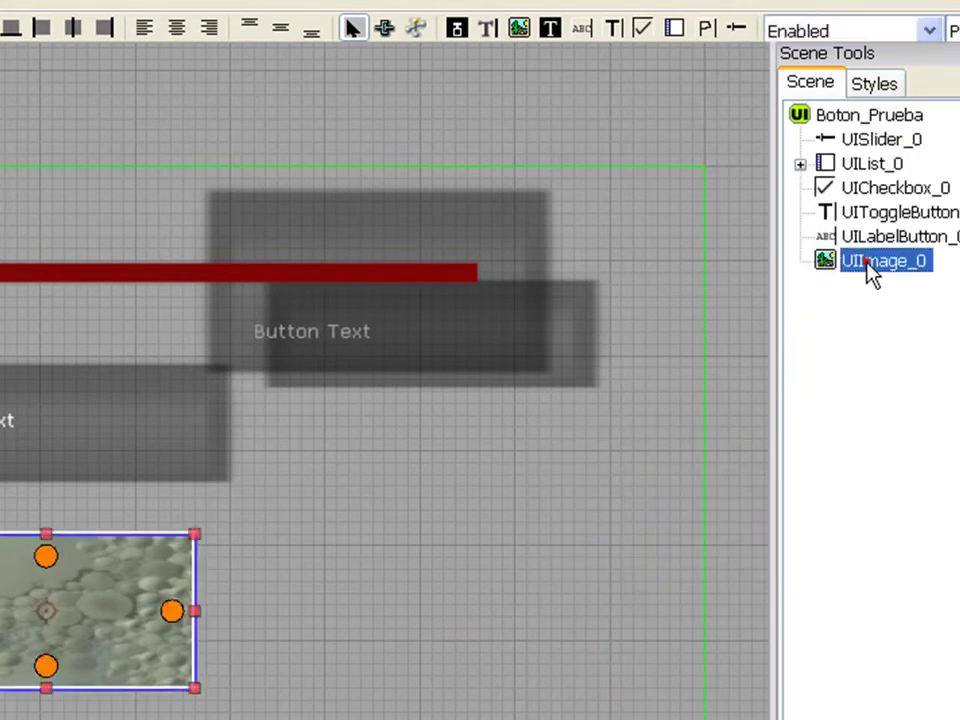
key("Delete")
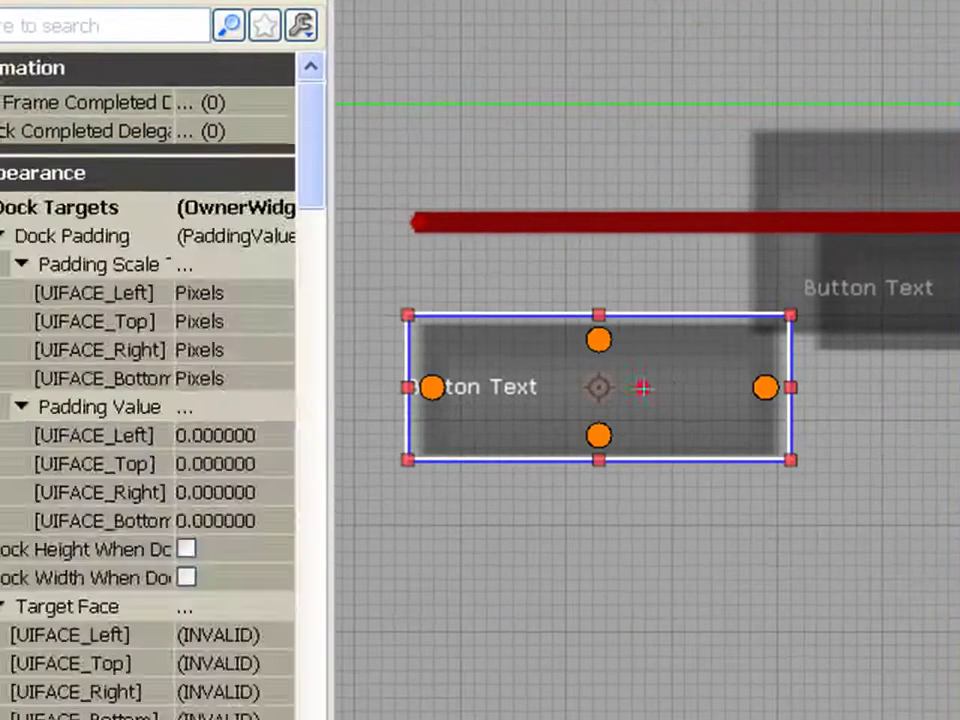
key("Delete")
left_click(302, 356)
left_click(860, 285)
key("Delete")
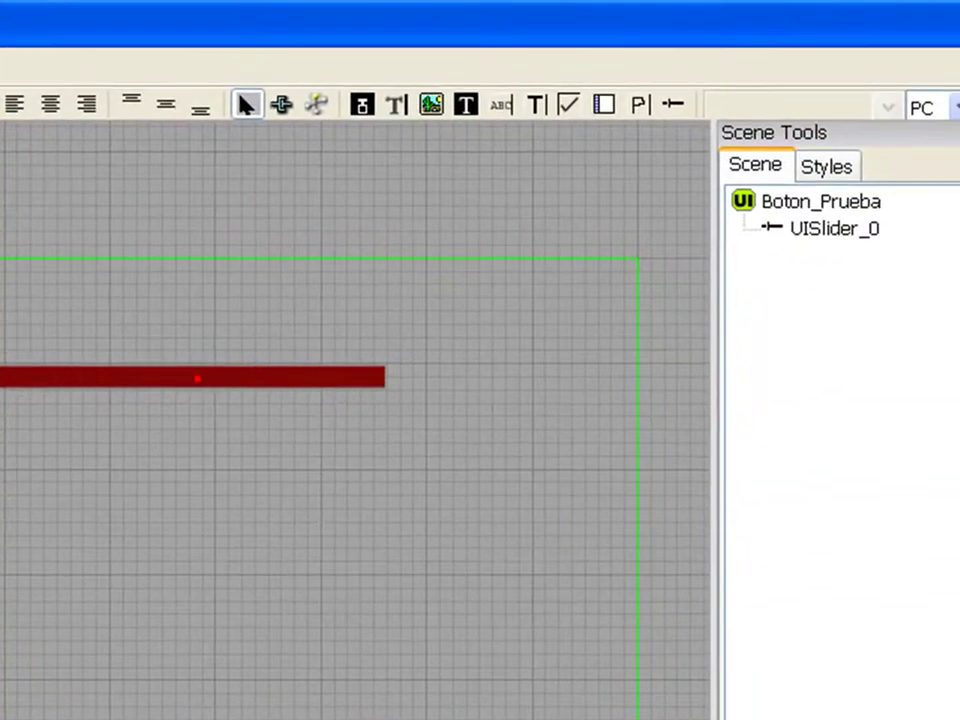
left_click(197, 378)
key("Delete")
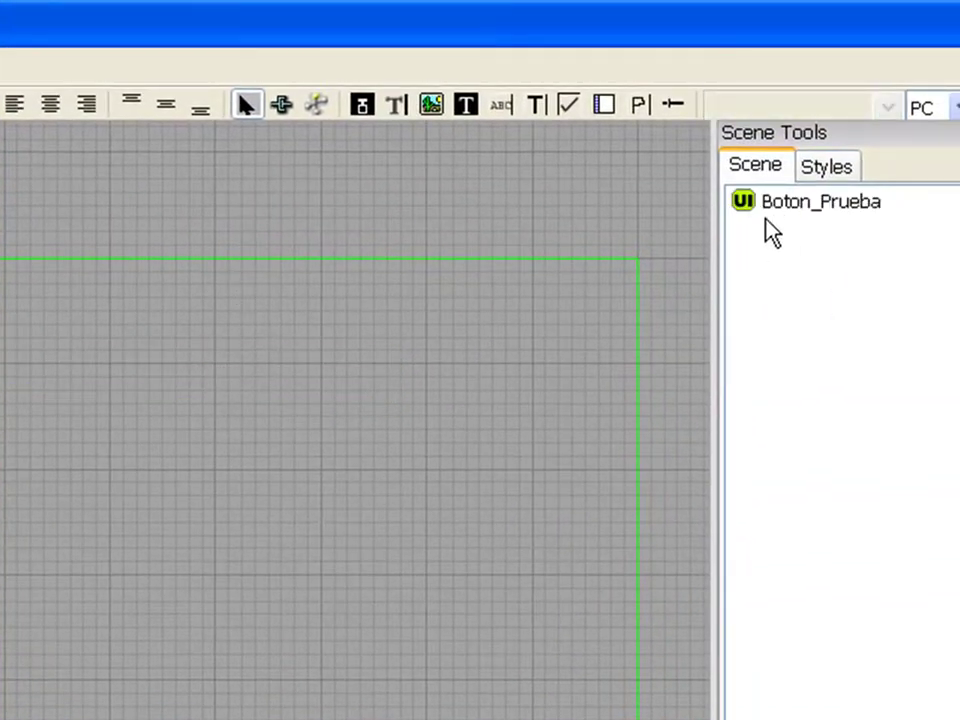
Draw a label button about 176 by 88 in the empty scene and widen the Positioning area to show its face values
left_click(501, 104)
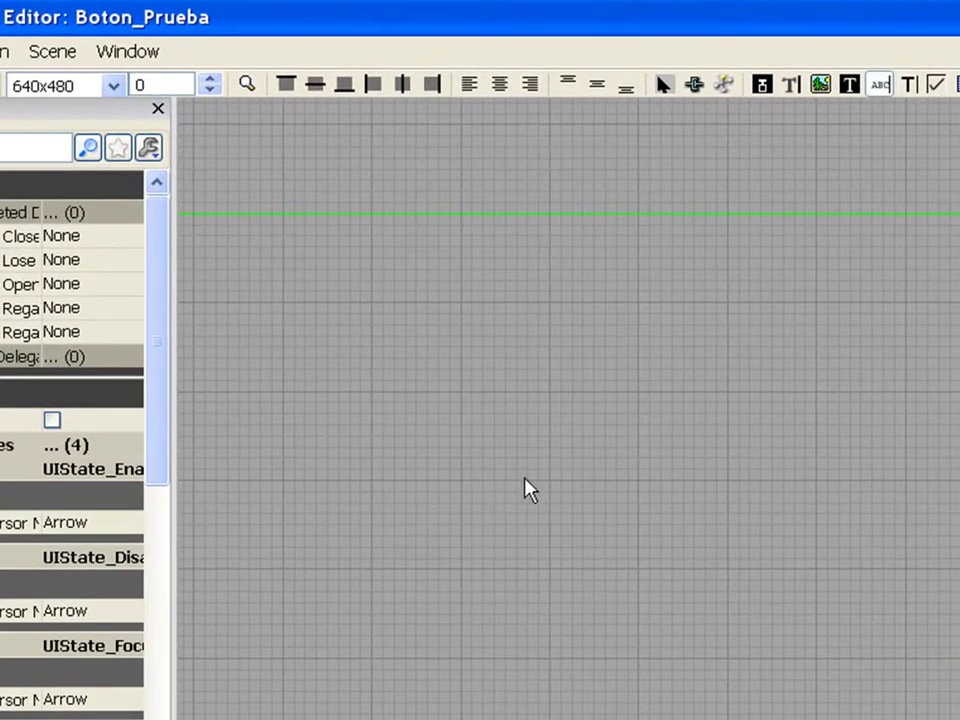
left_click_drag(536, 536, 782, 660)
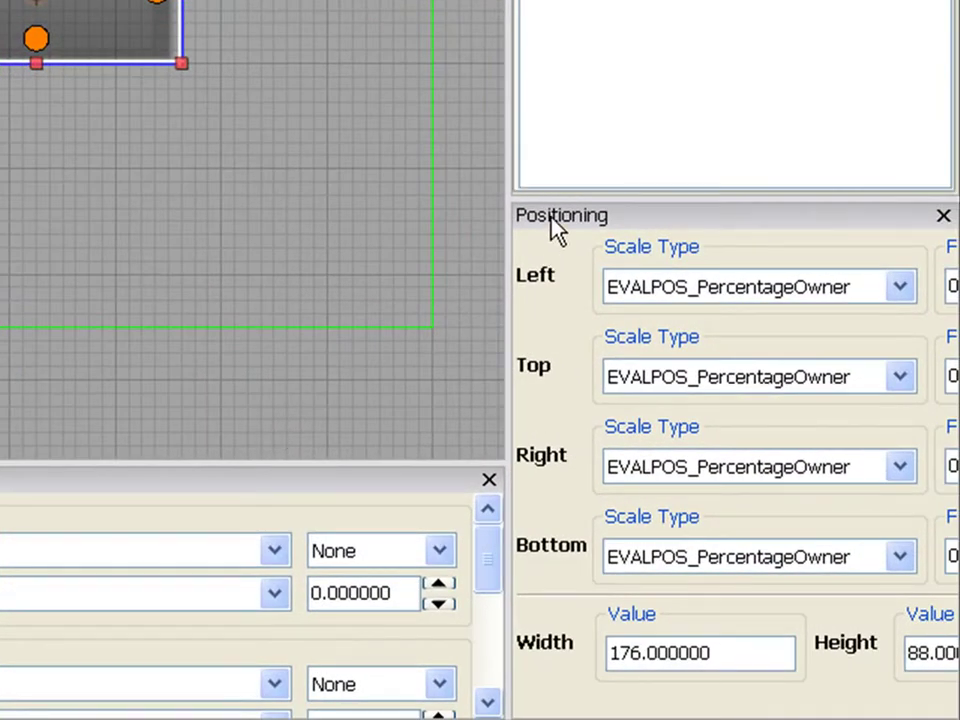
mouse_move(553, 221)
left_mouse_down()
mouse_move(564, 229)
mouse_move(557, 218)
left_mouse_up()
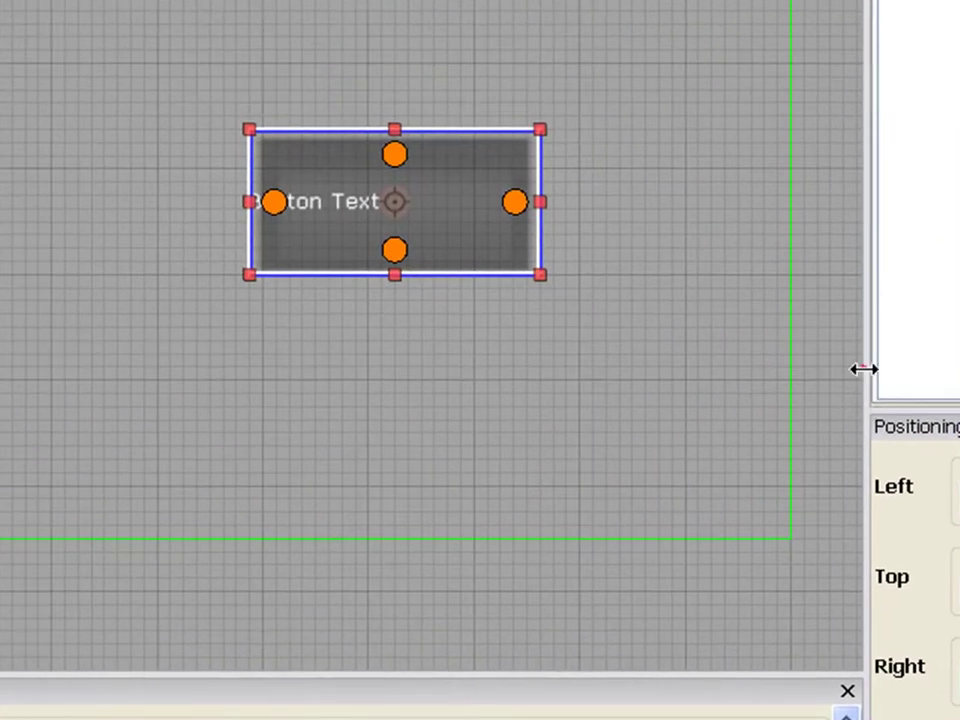
left_click_drag(863, 369, 737, 369)
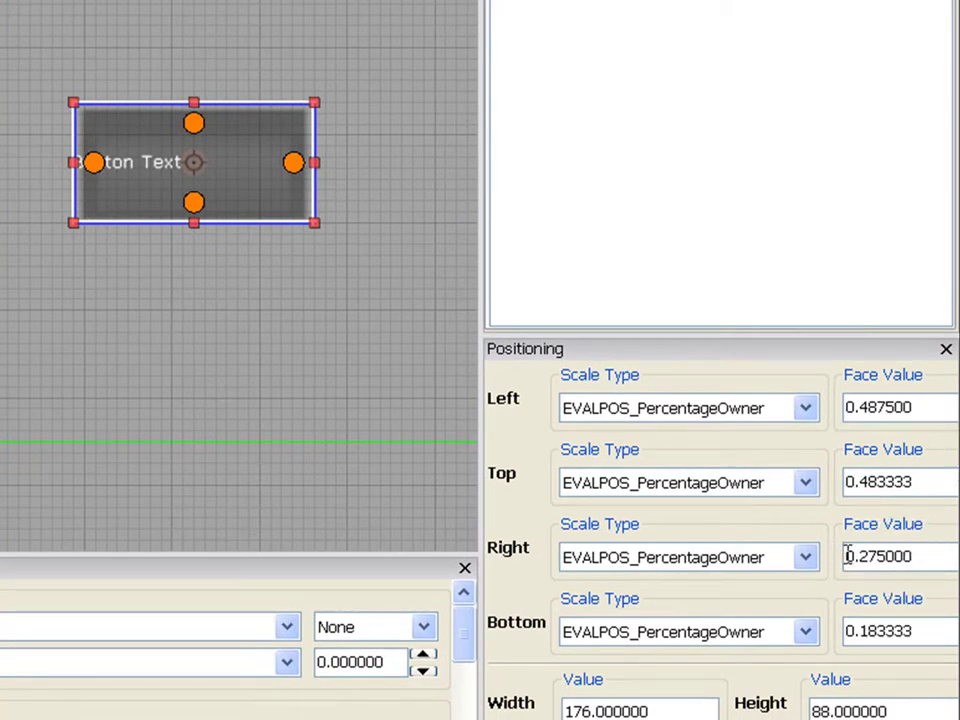
left_click(847, 631)
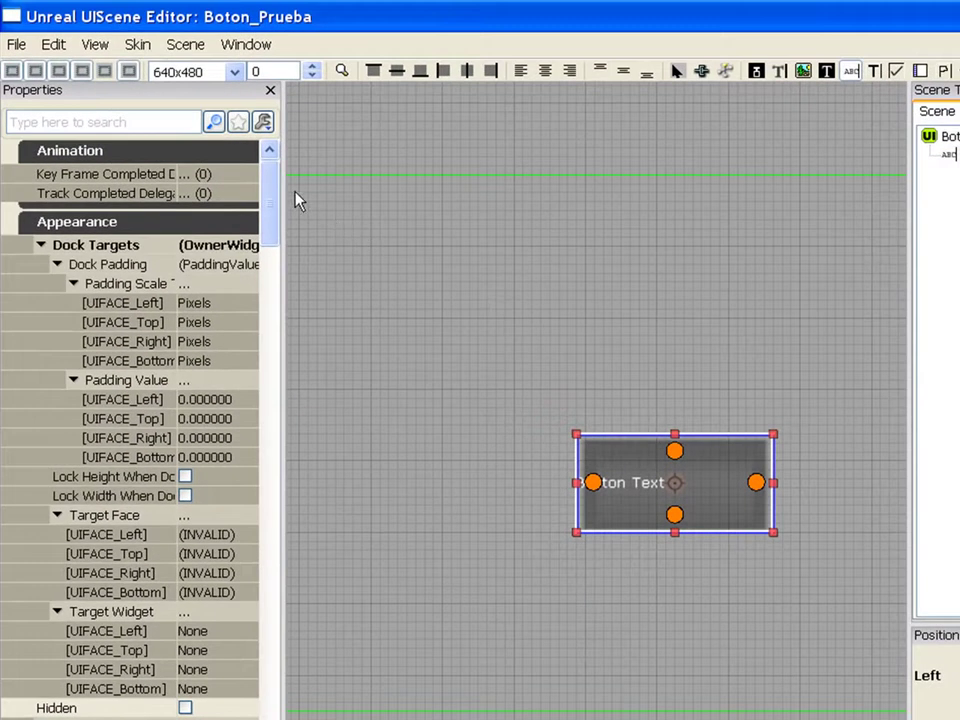
Switch to the Selection Tool and collapse all property categories of the label button to look through them, including ZDebug
left_click_drag(274, 204, 276, 160)
left_click(678, 70)
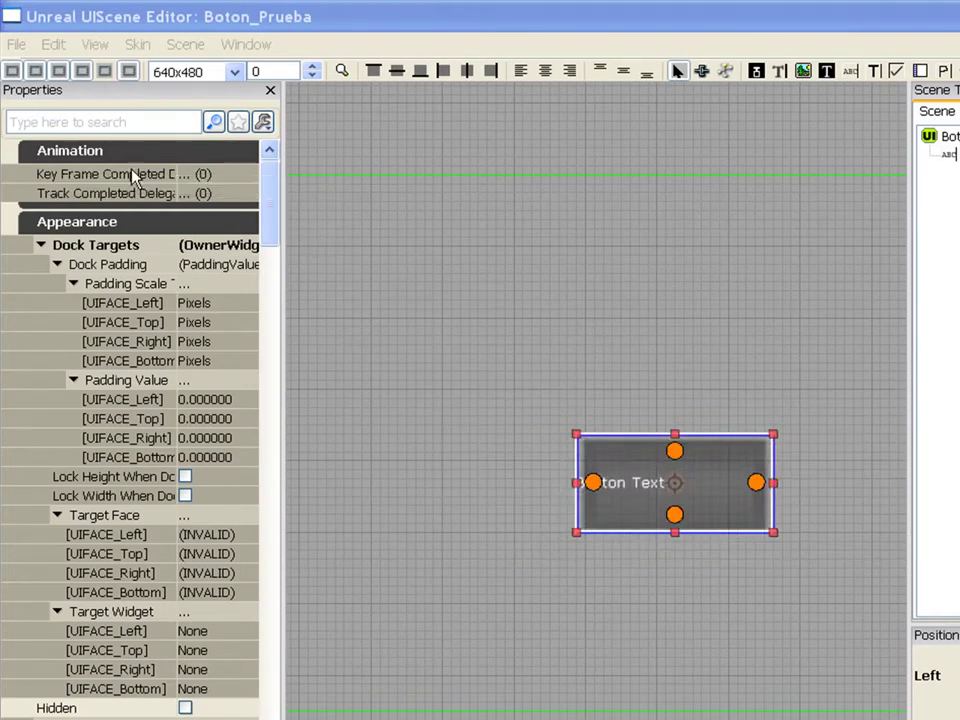
left_click(264, 123)
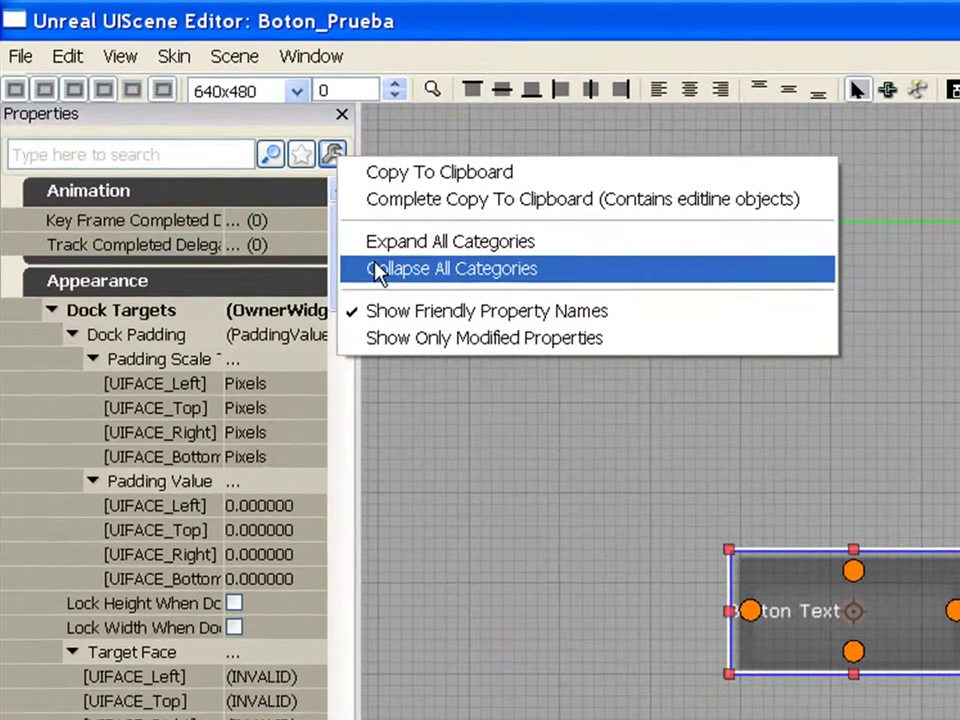
left_click(378, 270)
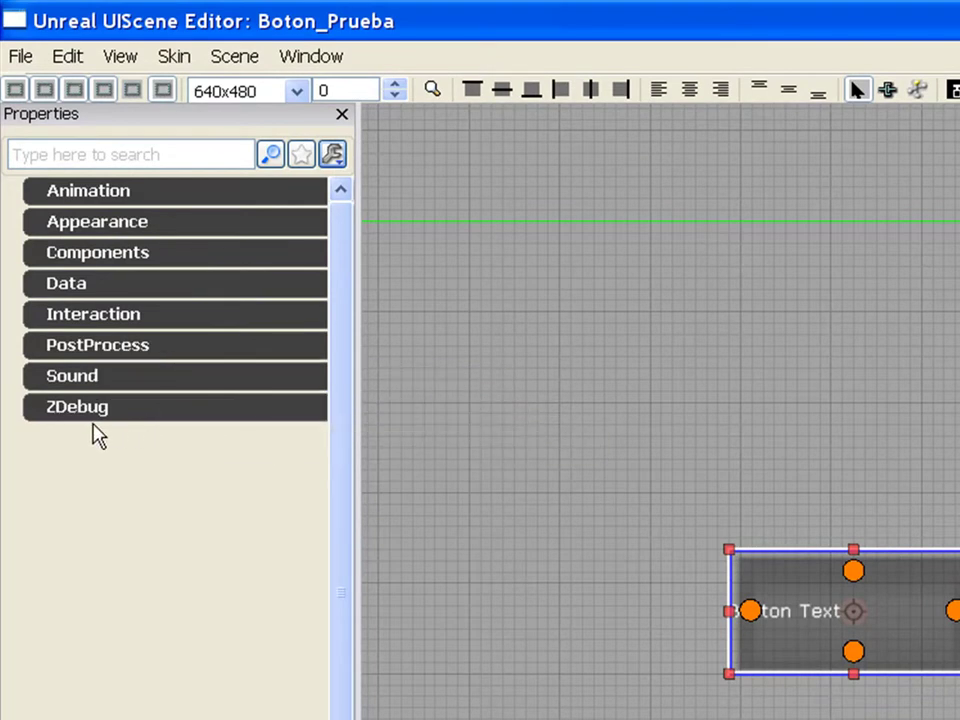
left_click(60, 410)
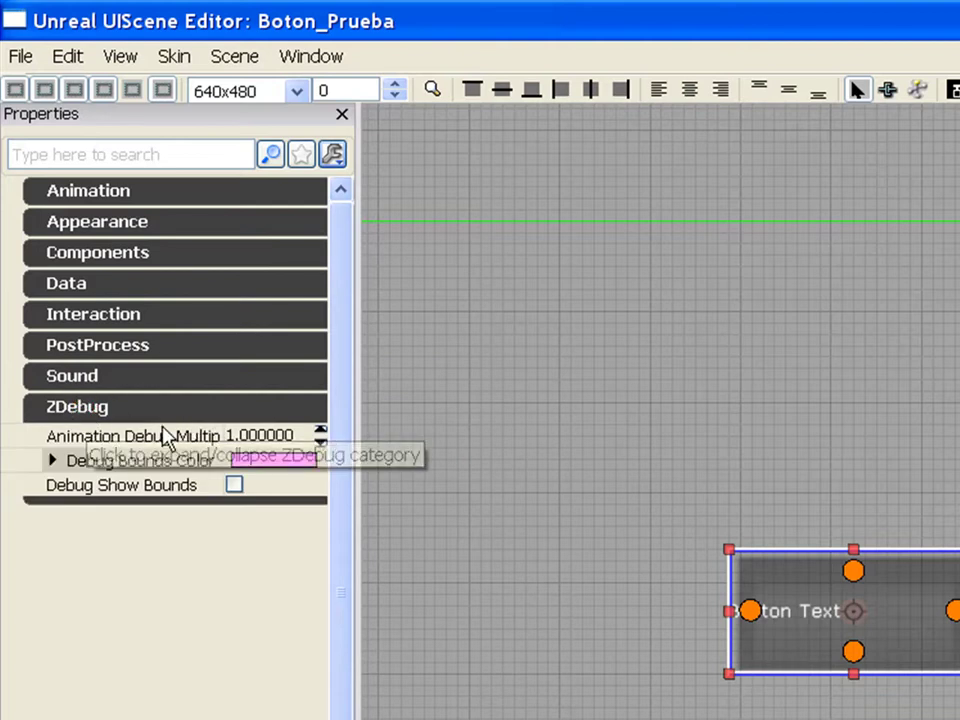
left_click(58, 408)
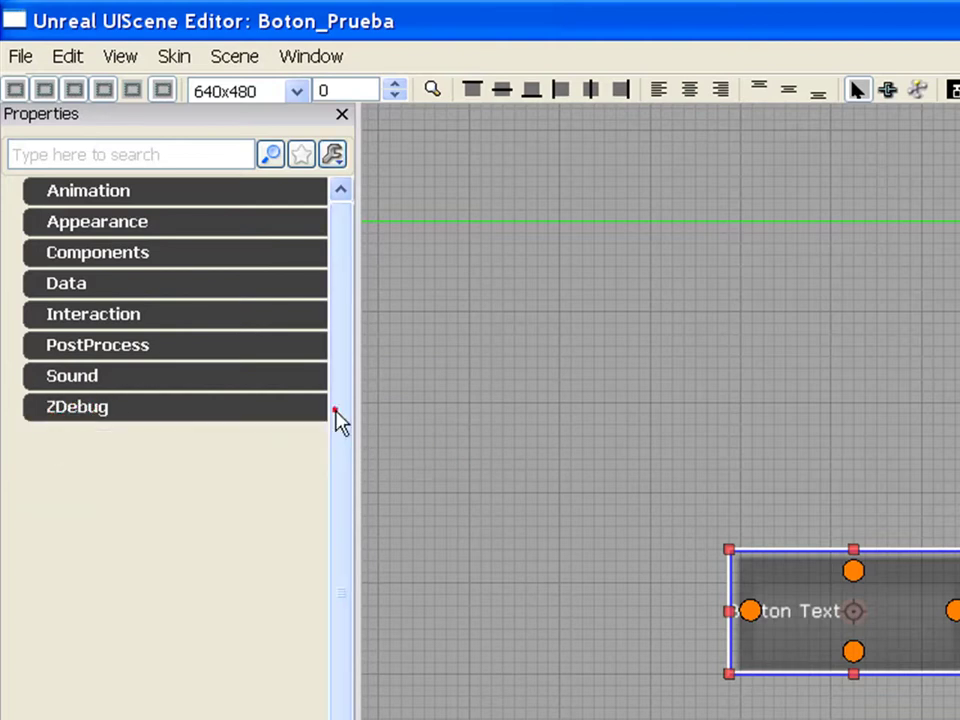
Select the label button again and move it a short distance to the left
right_click_drag(603, 540, 776, 492)
left_click(810, 561)
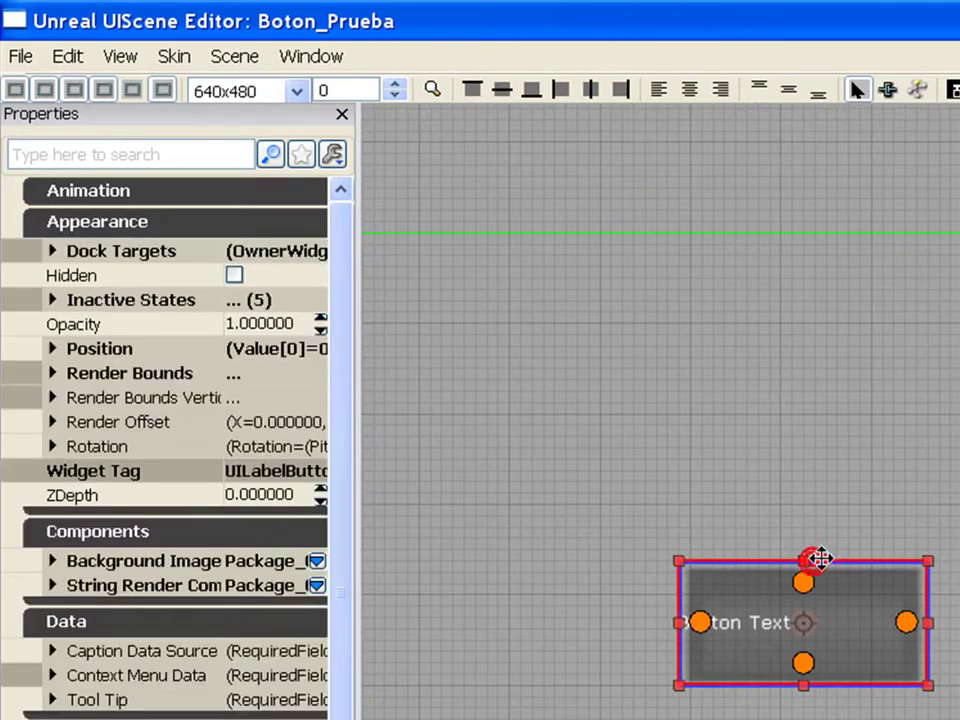
left_click_drag(823, 557, 732, 545)
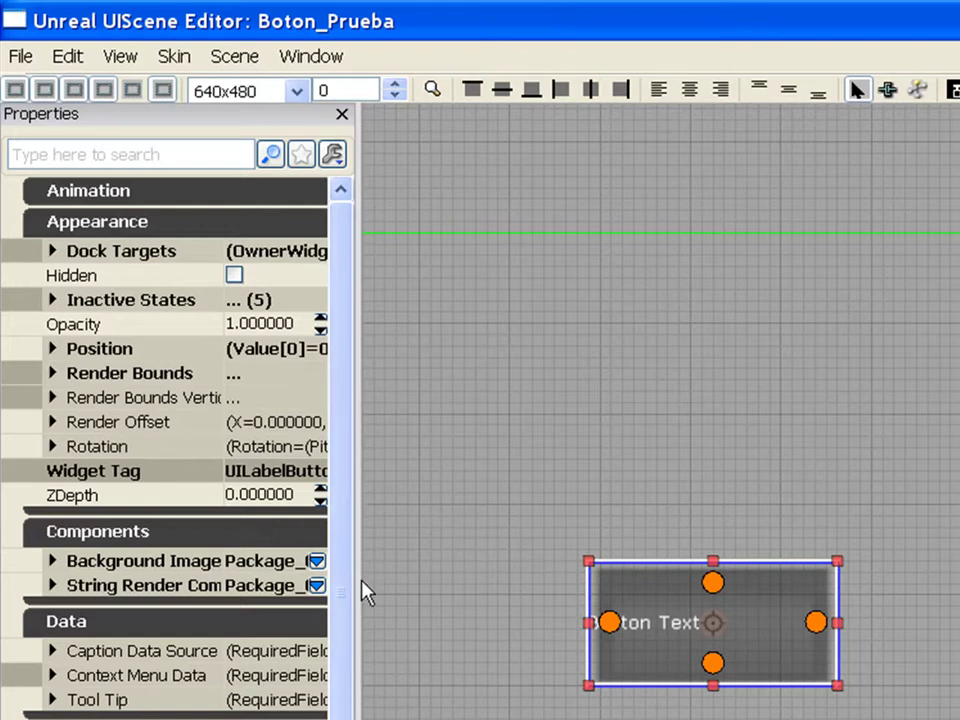
Collapse all property categories, and expand the Text Style Customization under the String Render Component's StyleOverride
left_click(333, 154)
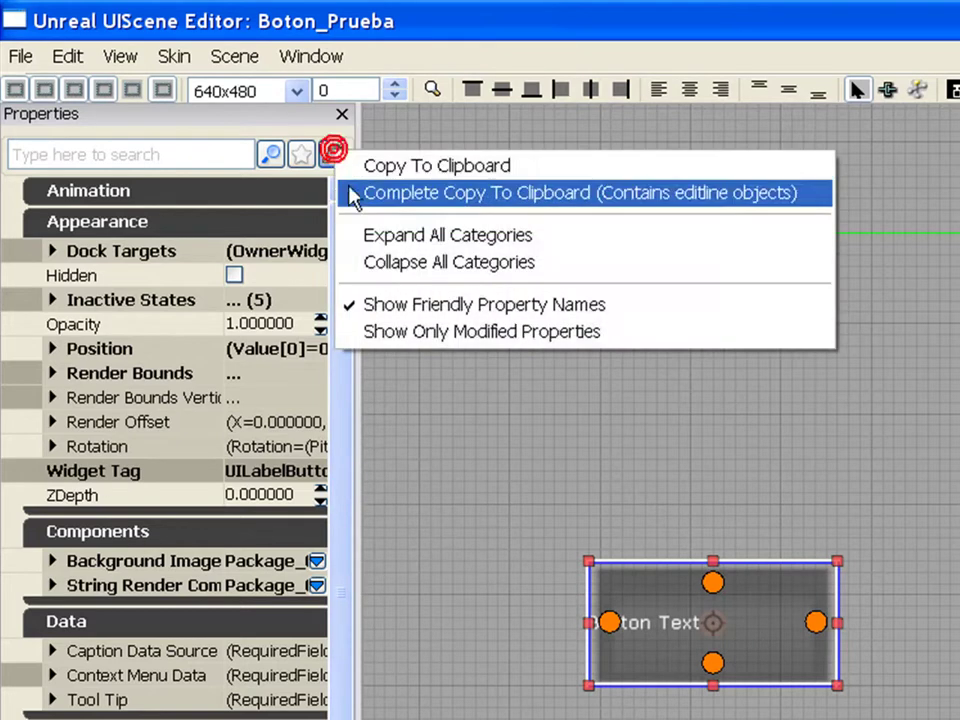
left_click(375, 260)
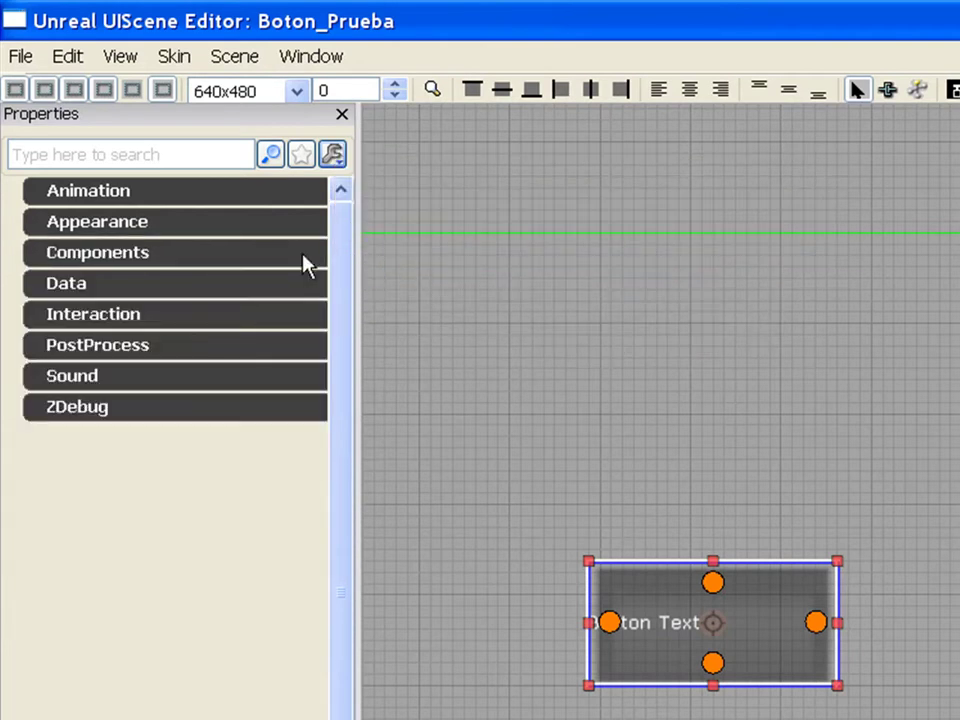
left_click(93, 256)
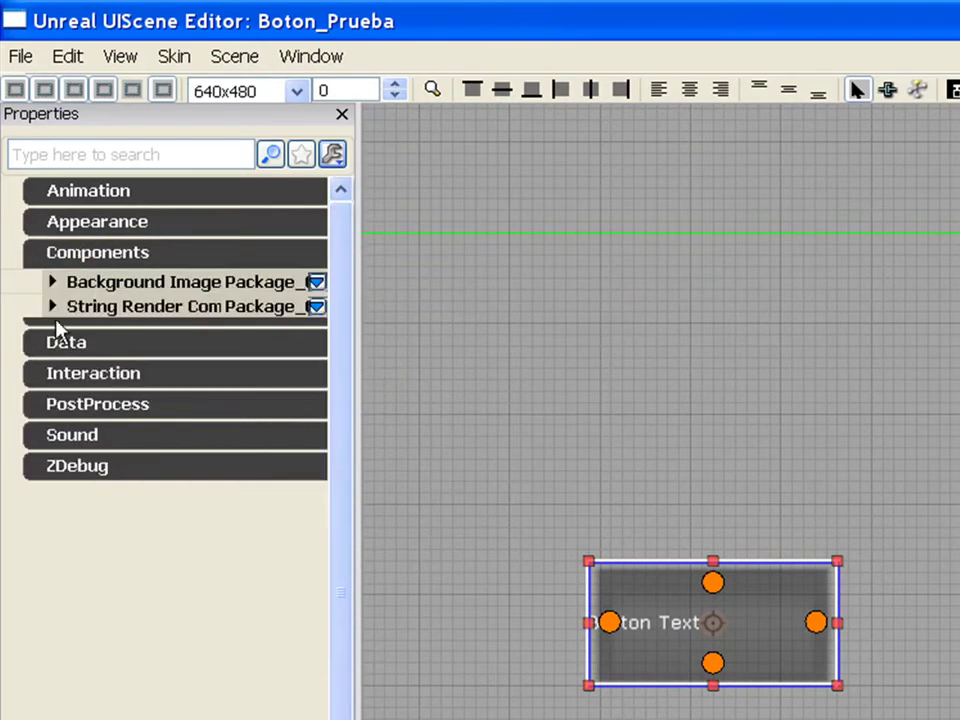
left_click(53, 309)
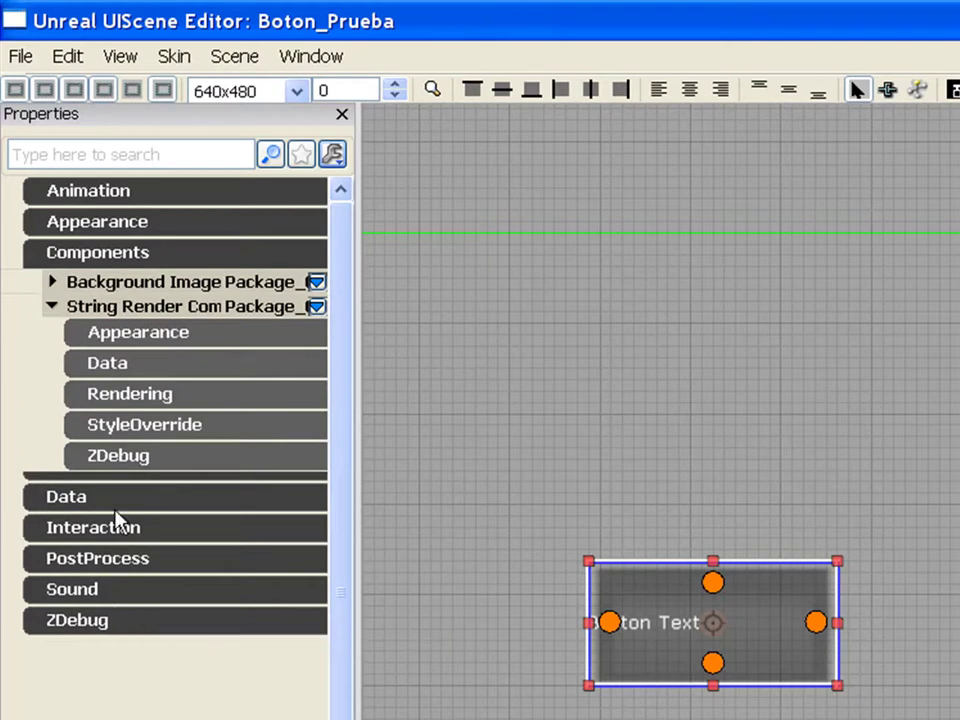
left_click(82, 425)
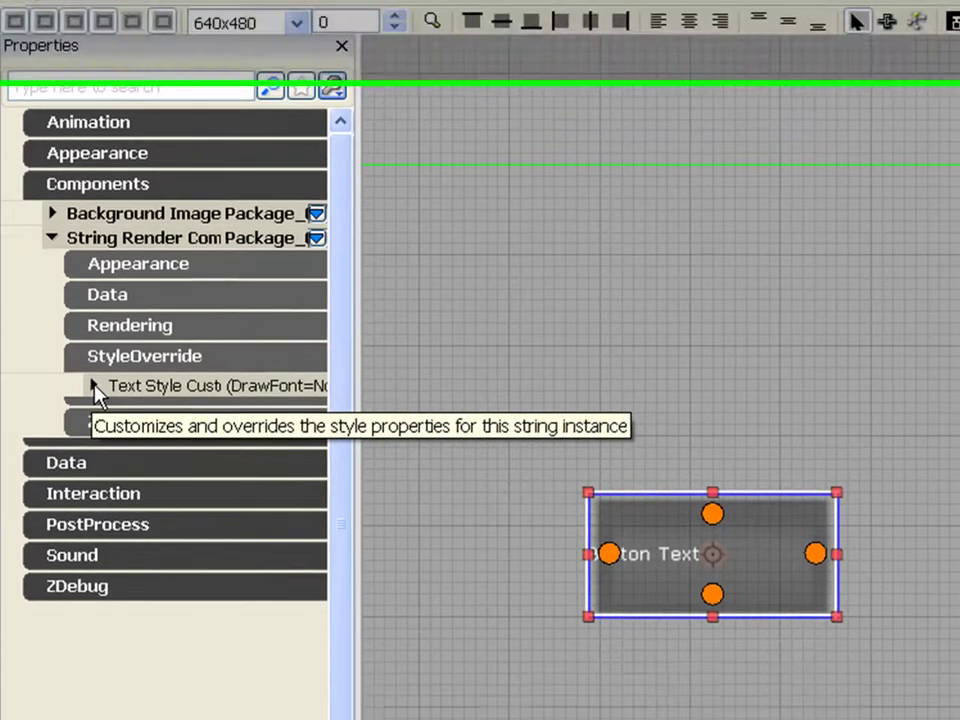
left_click(94, 454)
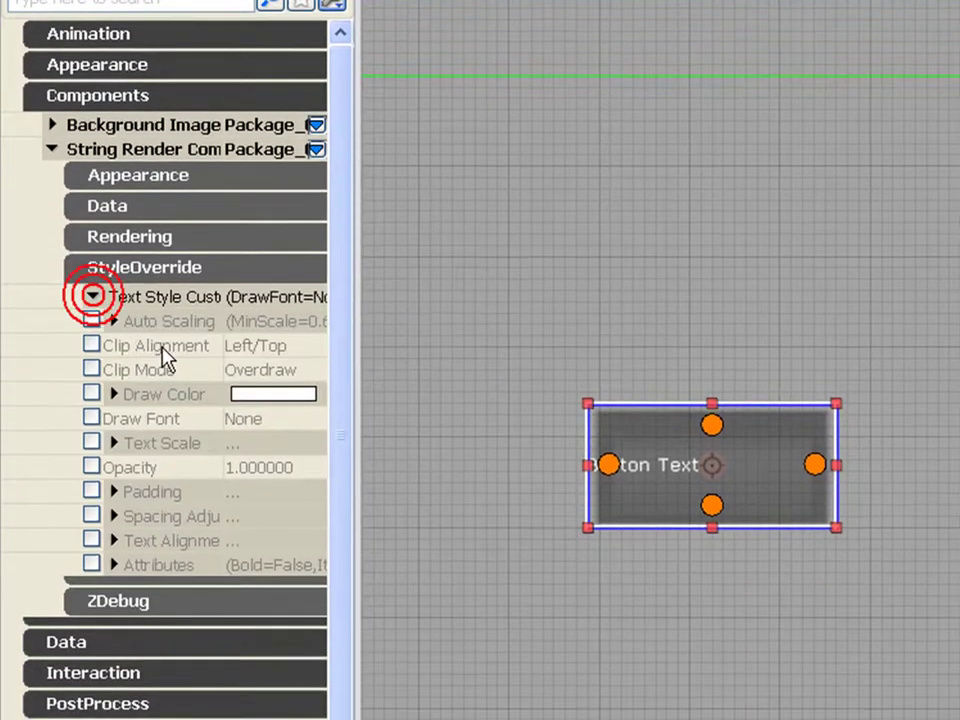
Enable the Text Alignment and Attributes overrides for the button's text and expand the Attributes options
left_click(91, 540)
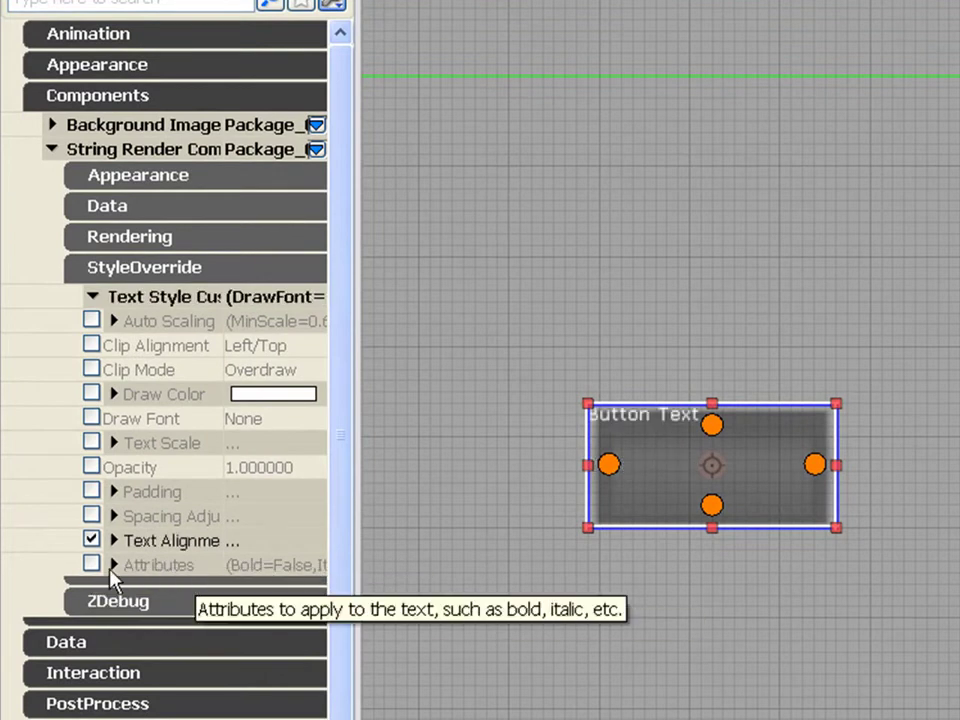
left_click(91, 565)
left_click(113, 566)
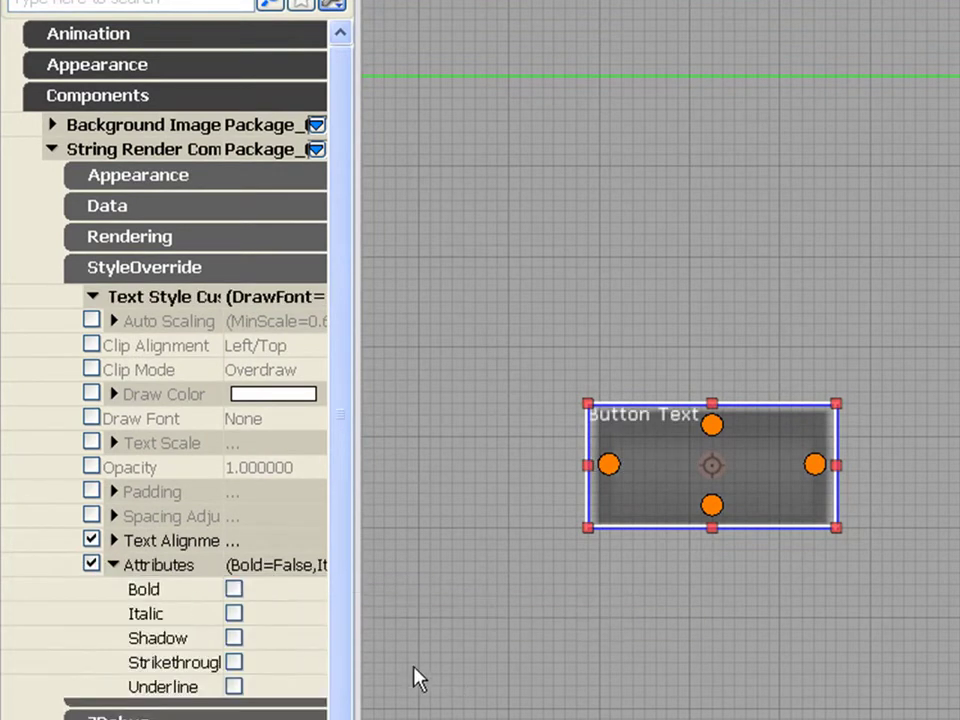
Try the Bold, Italic and Shadow attributes on the button's text, switching each one off again
left_click(233, 590)
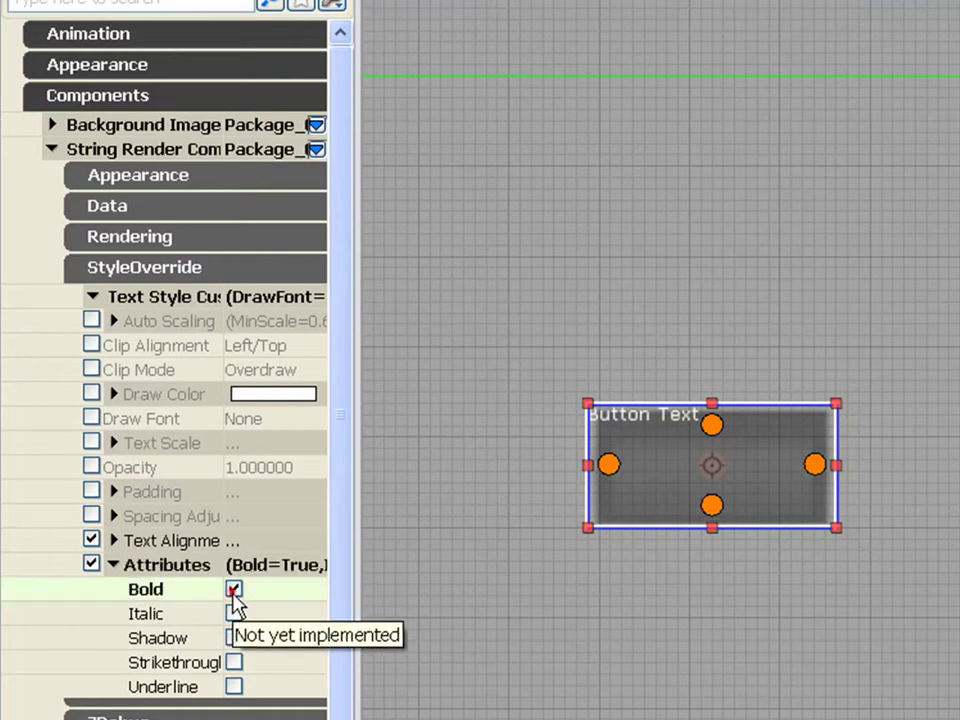
left_click(233, 590)
left_click(233, 614)
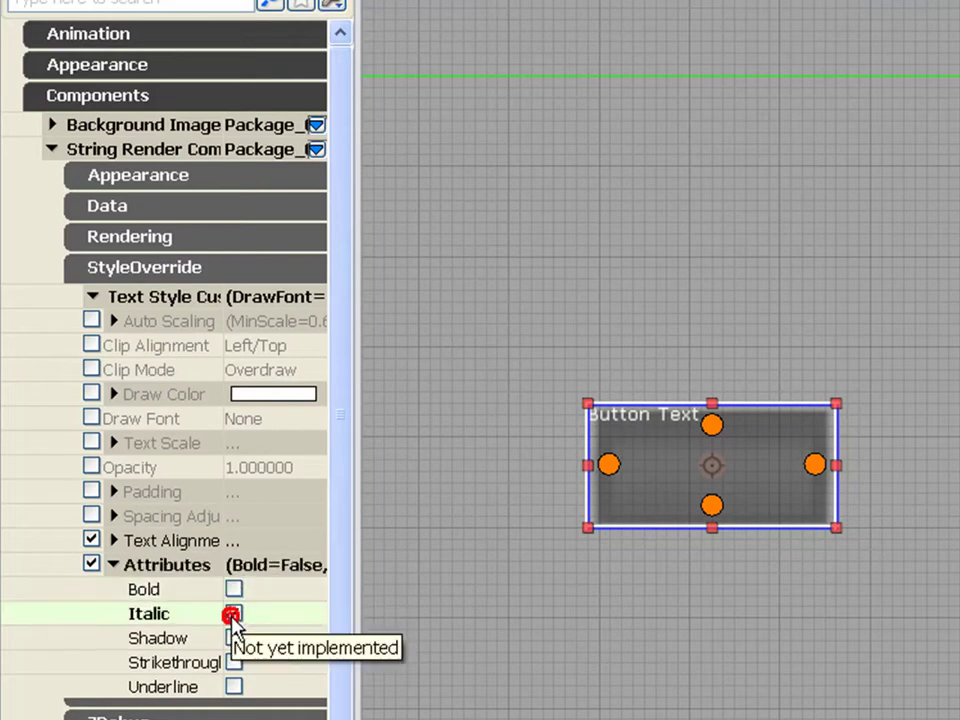
left_click(234, 638)
left_click(234, 638)
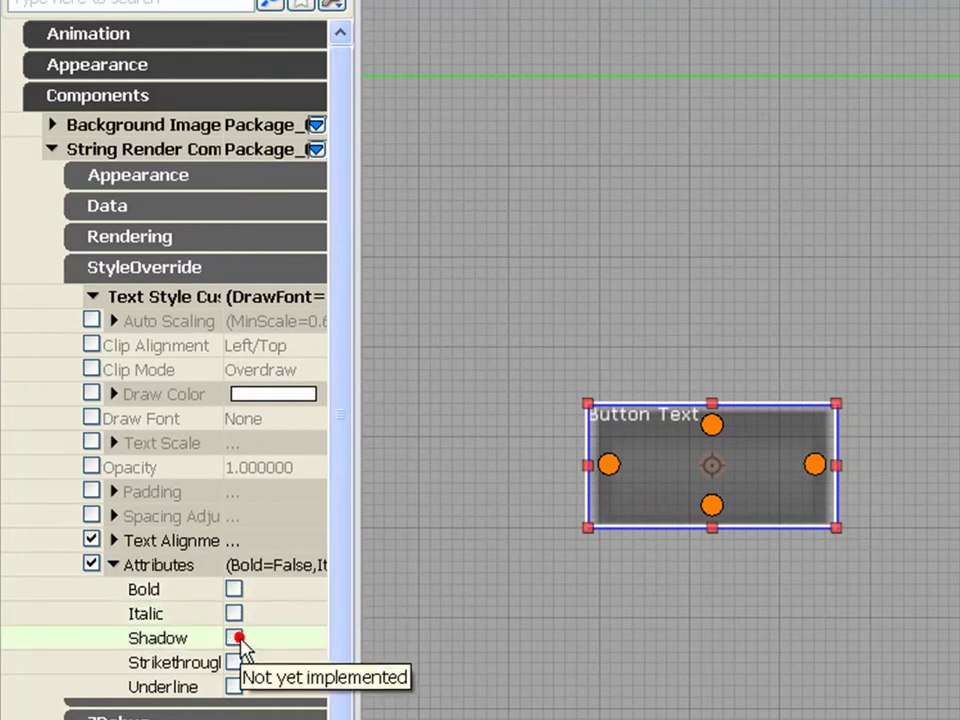
Disable the text's Attributes override, enable the horizontal and vertical Text Alignment overrides, and set both to Center
left_click(91, 565)
left_click(114, 540)
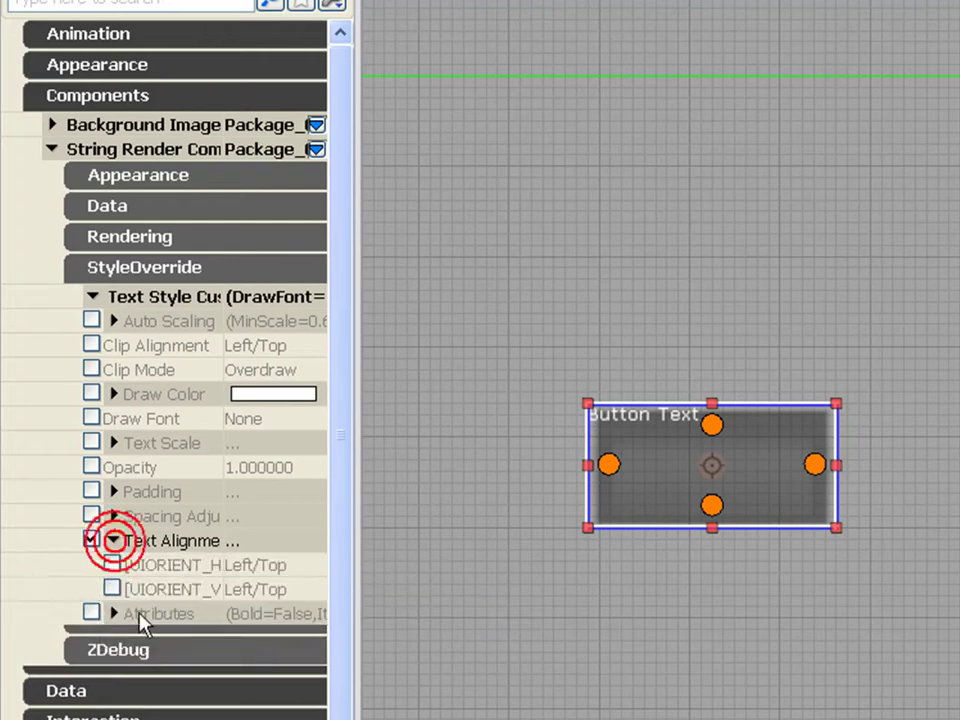
left_click(112, 565)
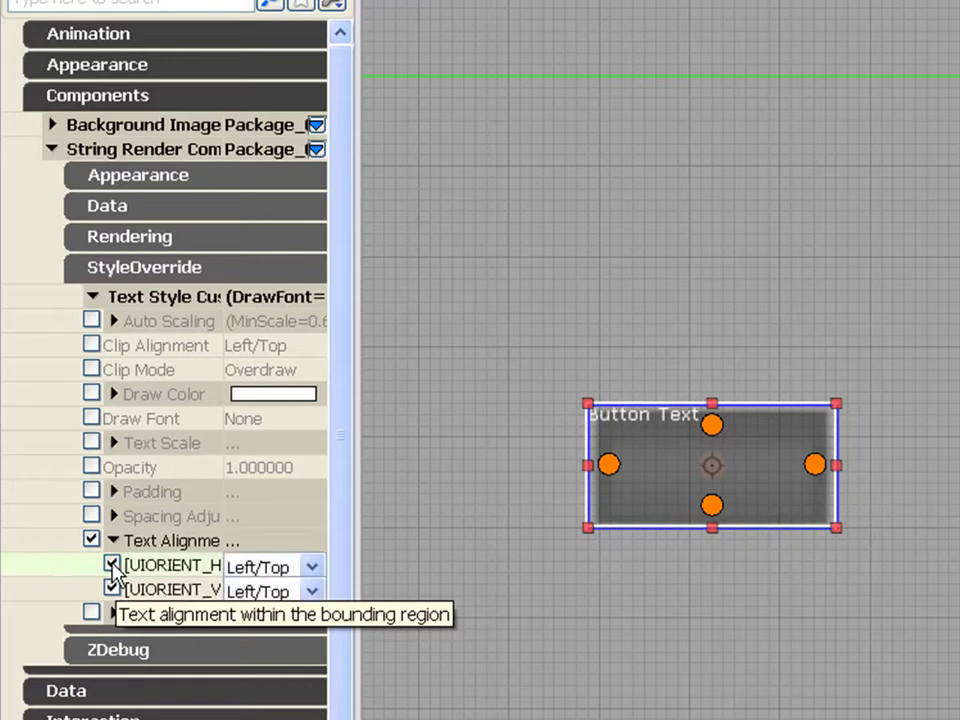
left_click(312, 566)
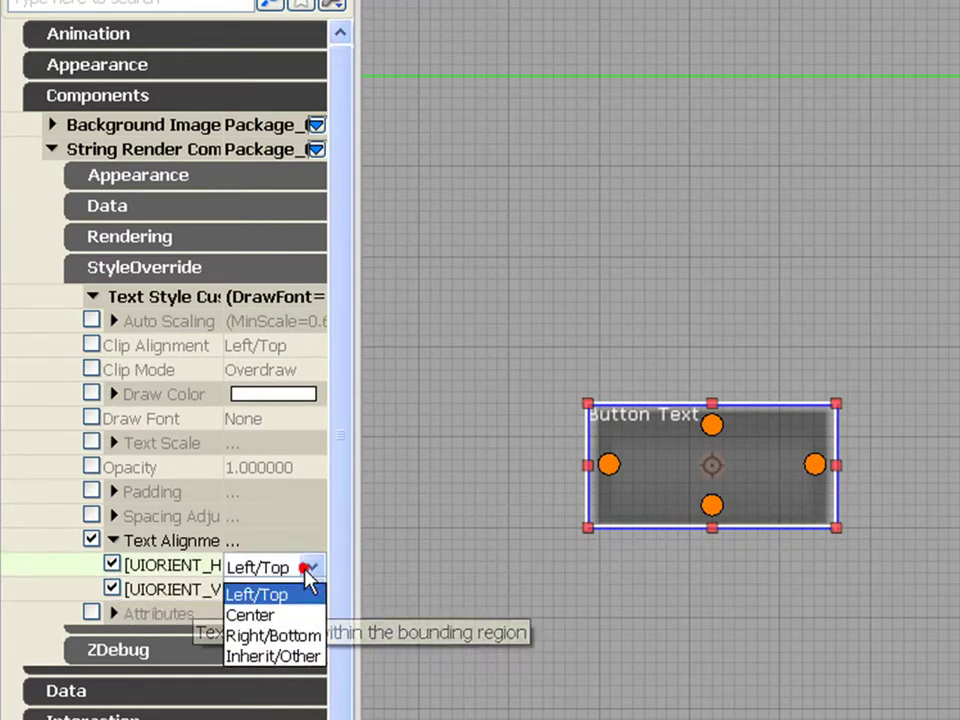
left_click(284, 625)
left_click(312, 593)
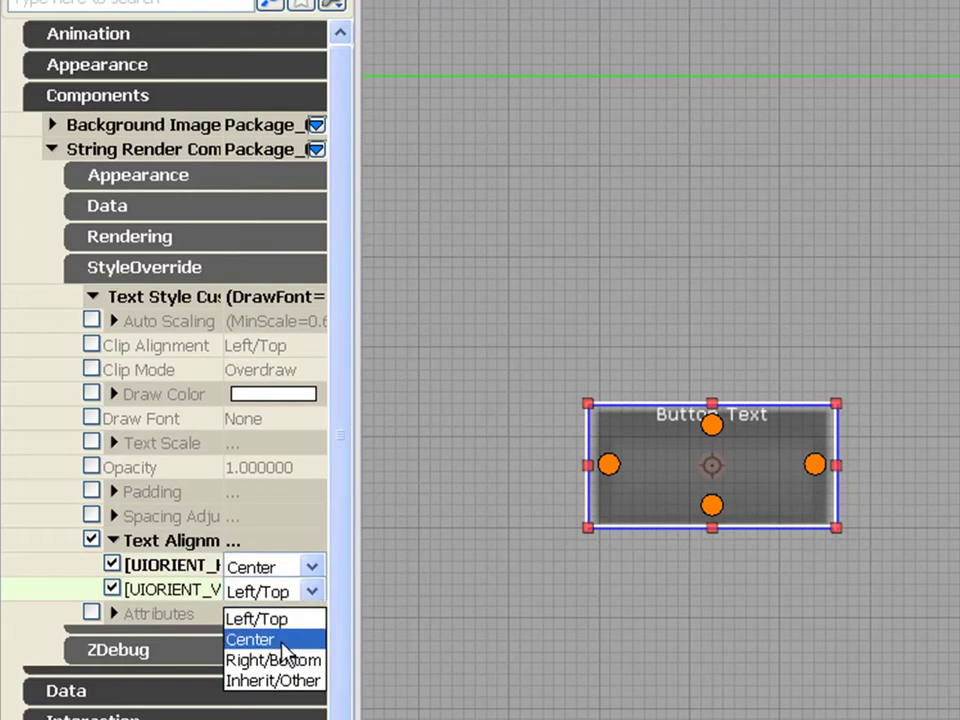
left_click(280, 640)
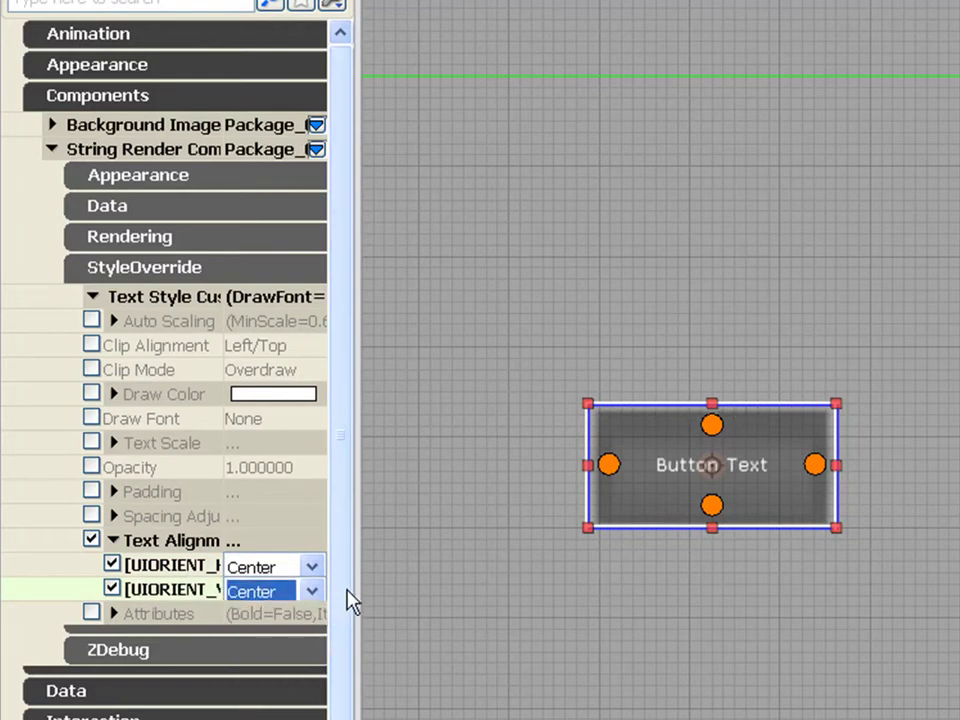
left_click_drag(356, 585, 518, 600)
left_click_drag(519, 600, 346, 595)
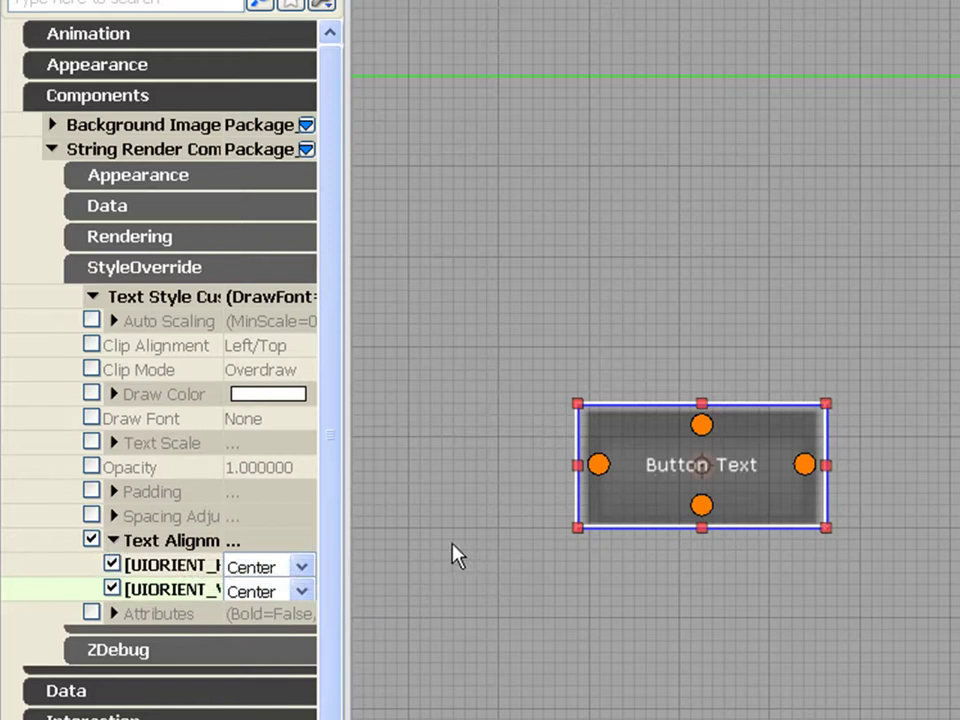
Collapse the Components category and expand Context Menu Data and Caption Data Source in the button's Data category
left_click(92, 94)
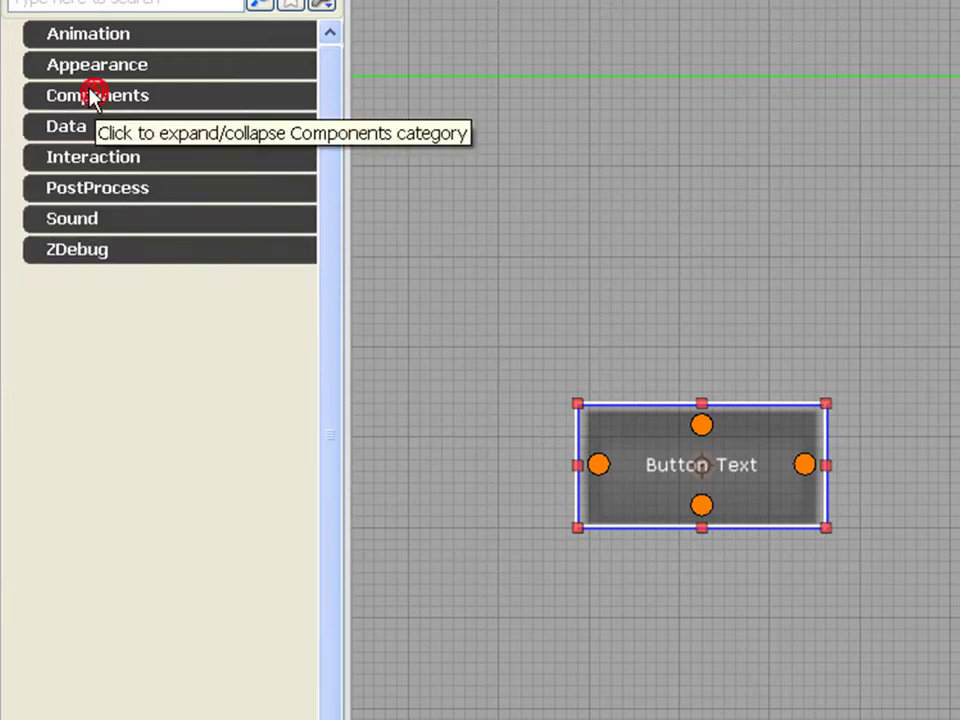
left_click(79, 127)
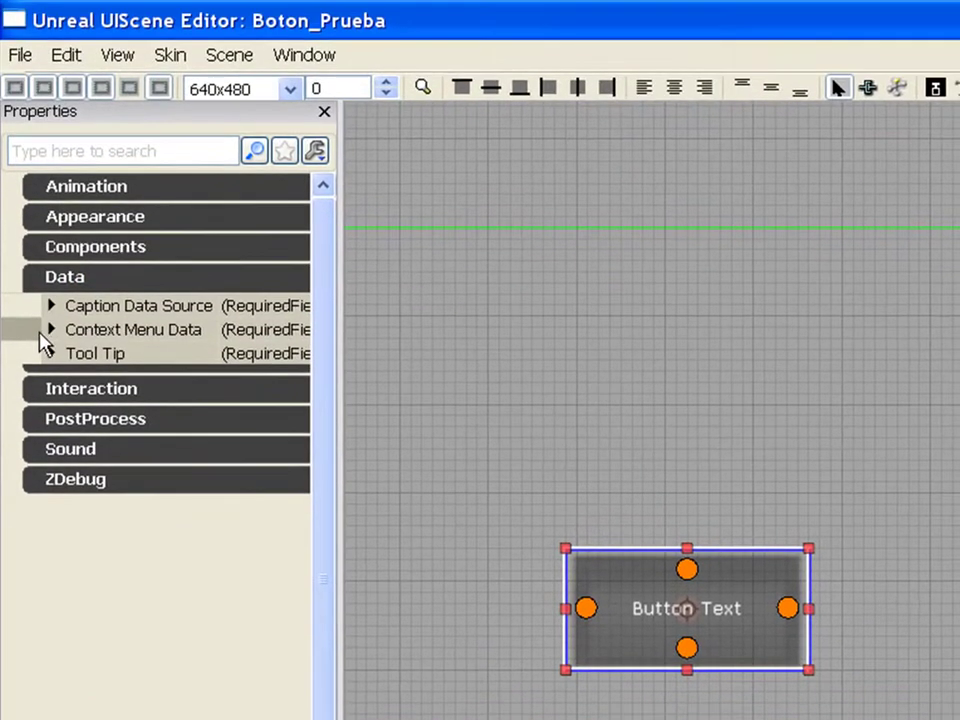
left_click(50, 181)
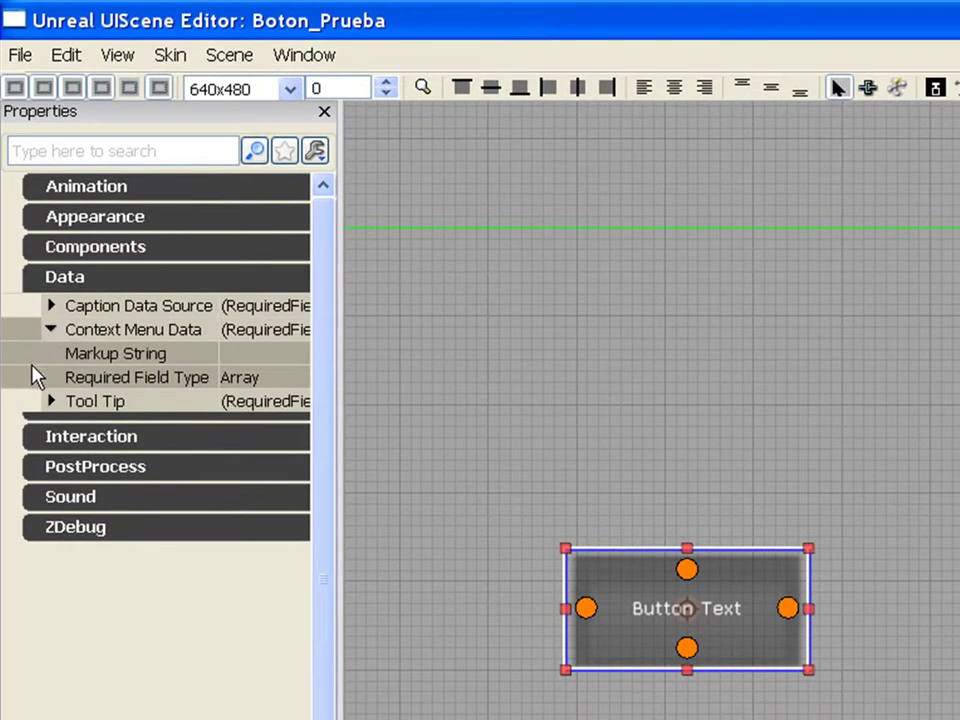
left_click(50, 306)
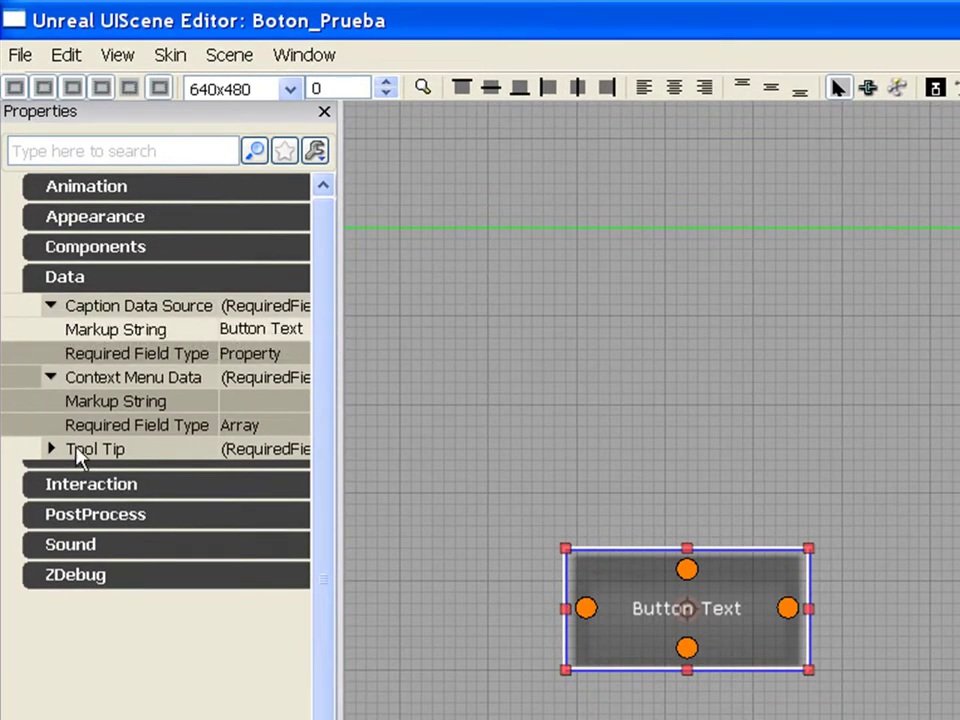